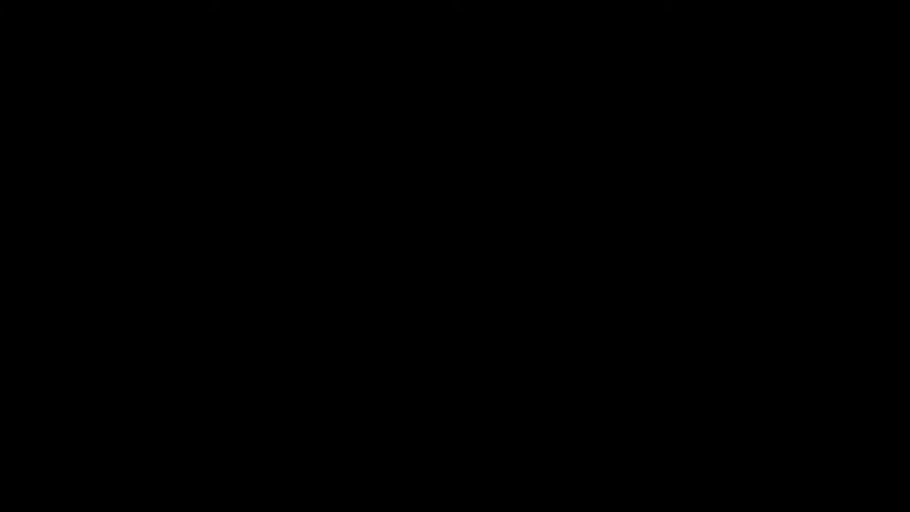
Add a UV sphere at the scene origin and show the viewport sidebar.
key("shift+a")
key("t")
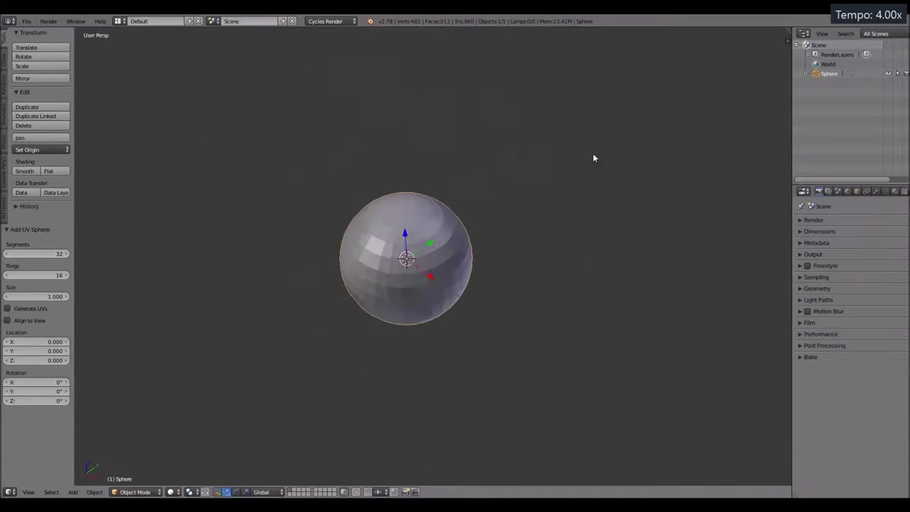
key("n")
Expand the scene unit settings and collapse the Transform, Grease Pencil and View panels.
left_click(837, 192)
left_click(825, 232)
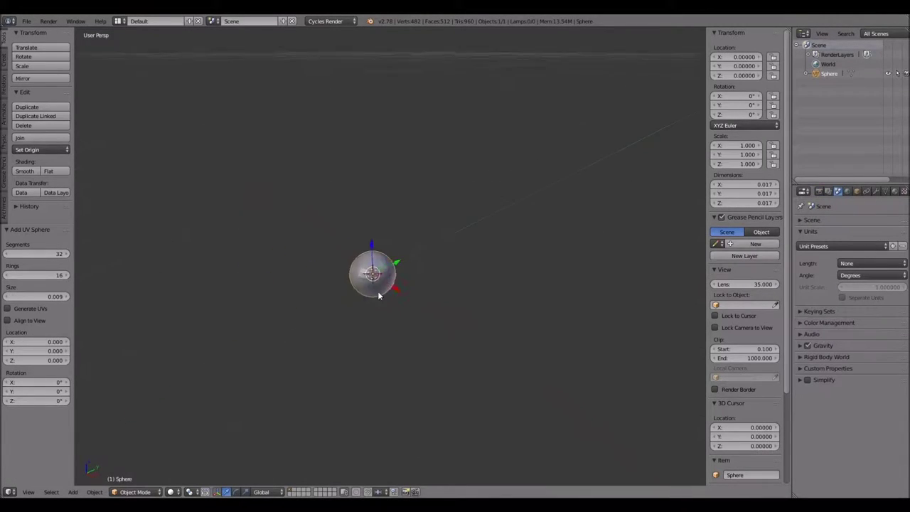
left_click(732, 33)
left_click(741, 42)
left_click(737, 56)
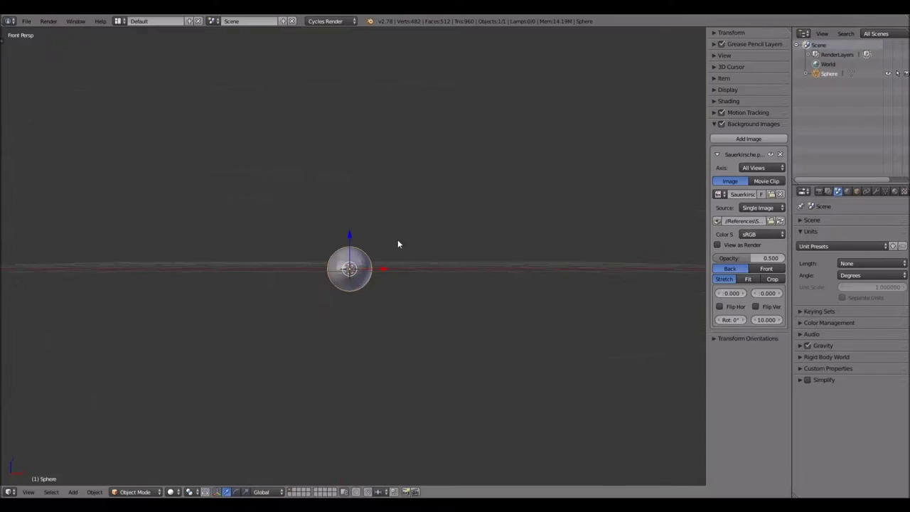
Set the background image size to 0.1, shift it right to X 0.009, and enter Edit Mode.
double_click(766, 320)
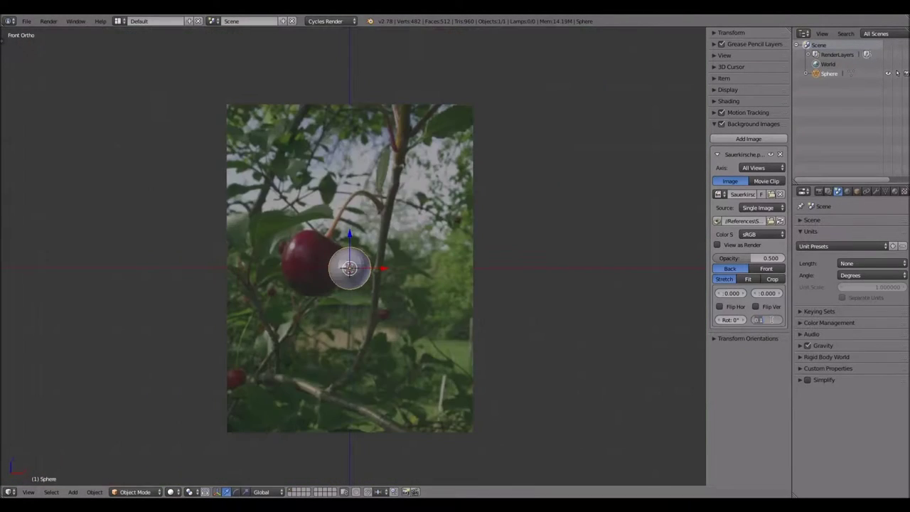
type("0.1")
key("Return")
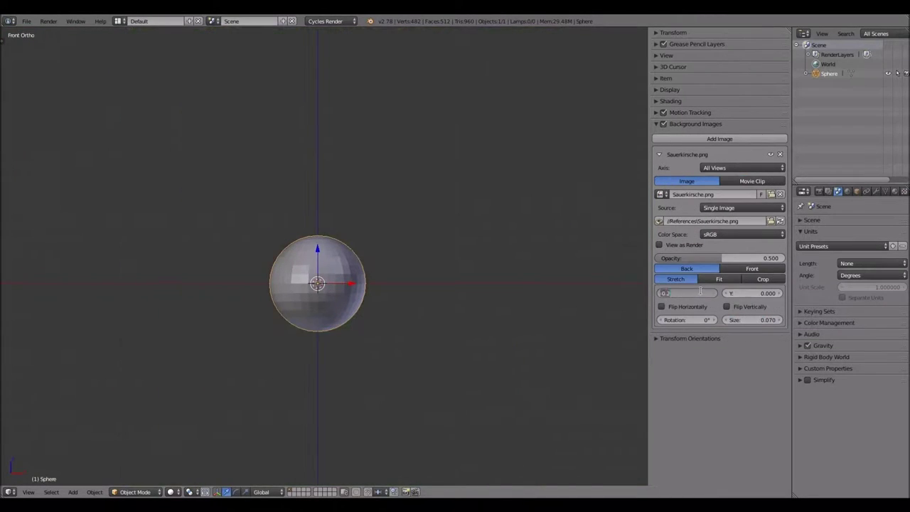
left_click_drag(698, 293, 749, 297)
scroll(211, 255, "up", 4)
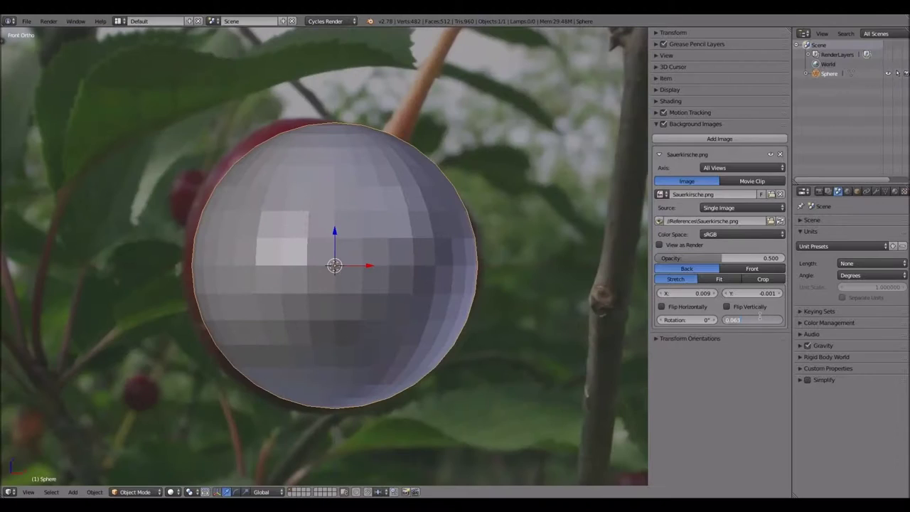
key("Tab")
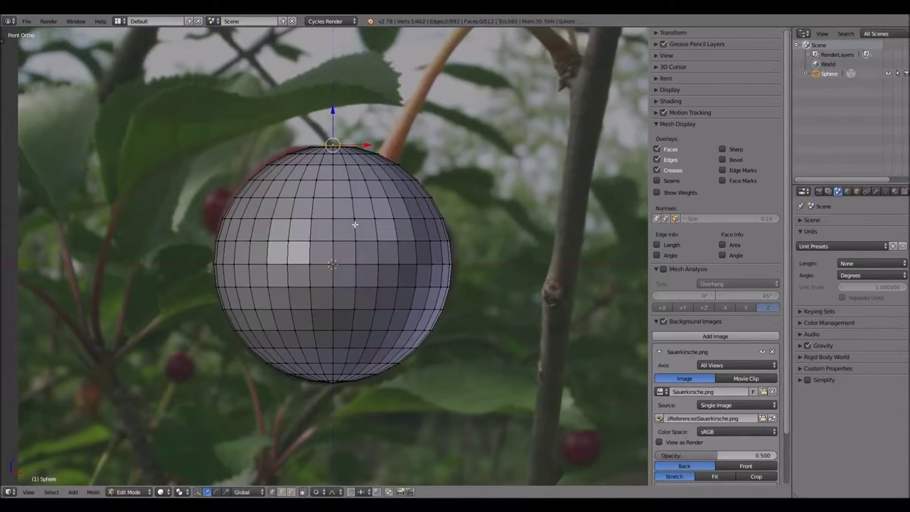
Push the sphere's vertices with proportional editing to match the cherry's outline.
key("g")
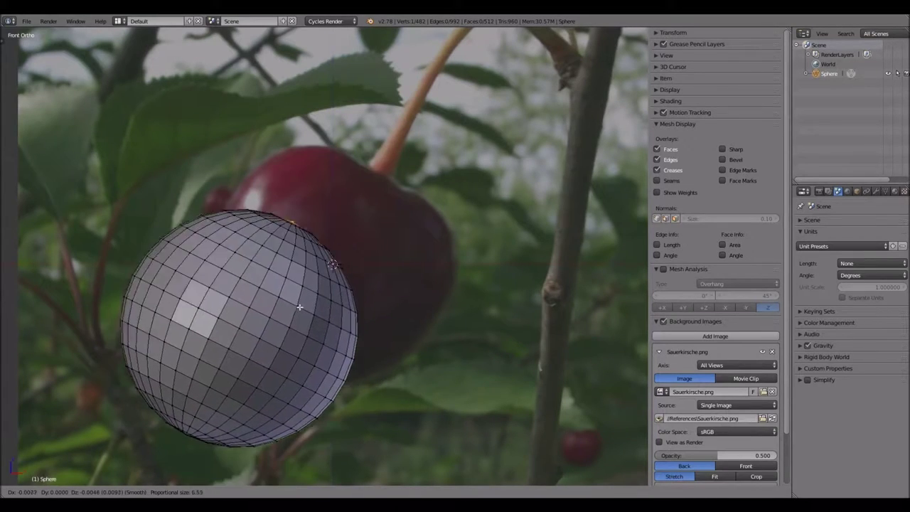
scroll(392, 251, "down", 10)
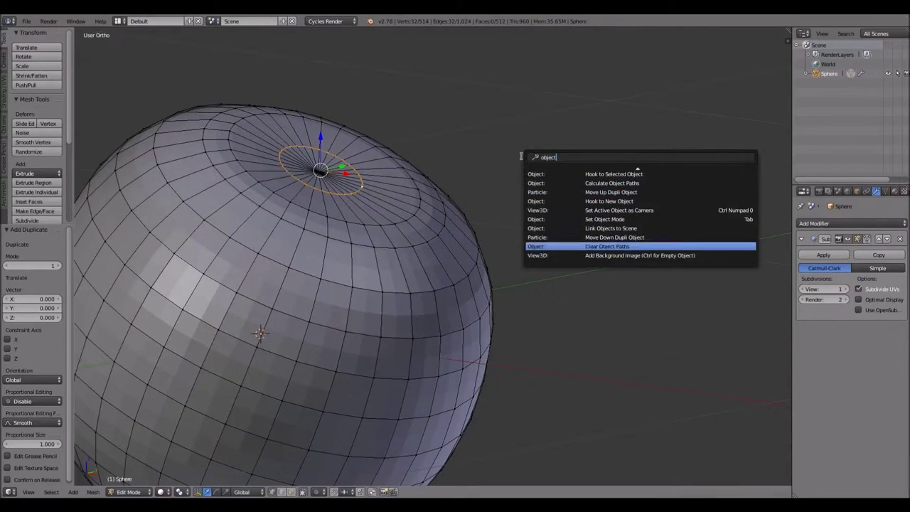
Rotate and enlarge the stem tip toward the branch, then view the smoothed stem.
left_click(52, 492)
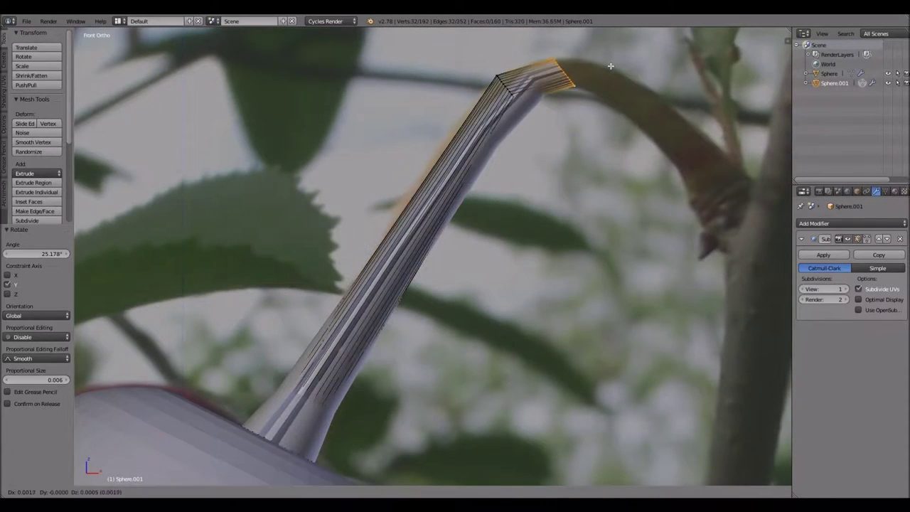
left_click(627, 107)
left_click(621, 197)
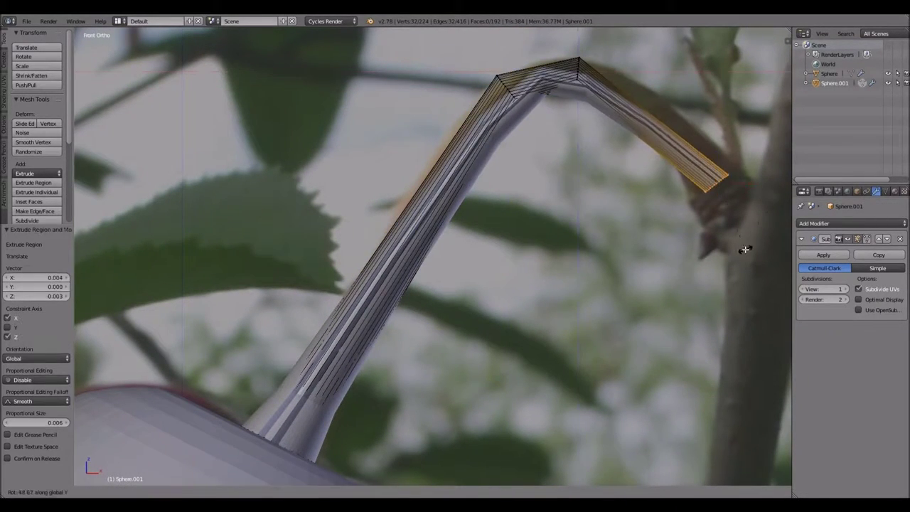
key("Tab")
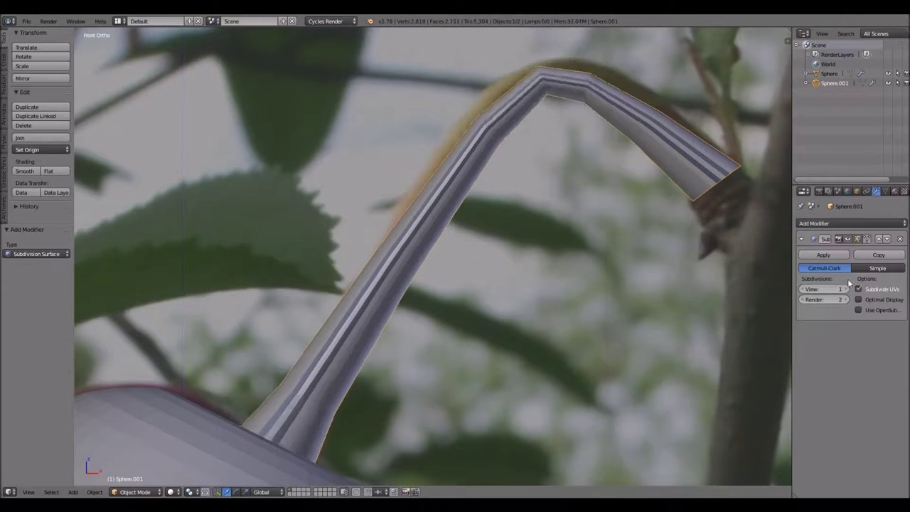
Nudge the stem's bend vertices along X and fill the open ring at the tip.
key("Tab")
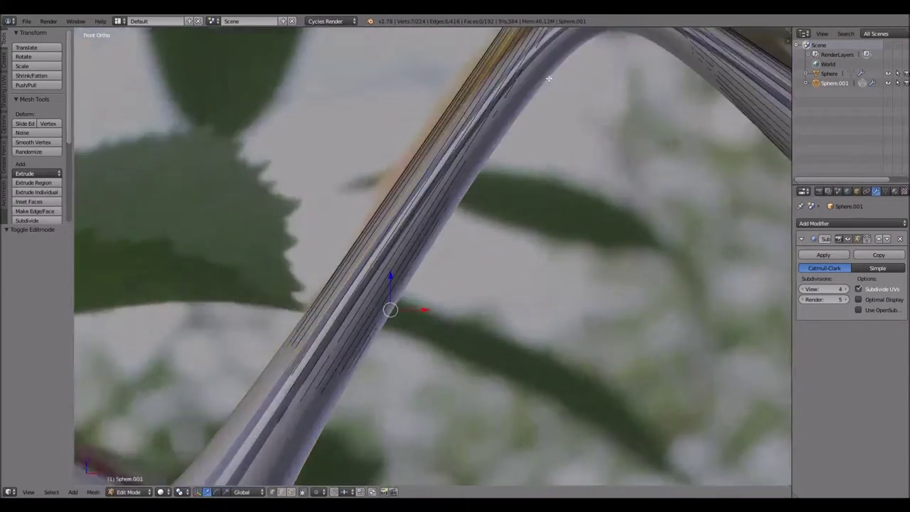
scroll(584, 183, "up", 3)
left_click_drag(445, 222, 446, 222)
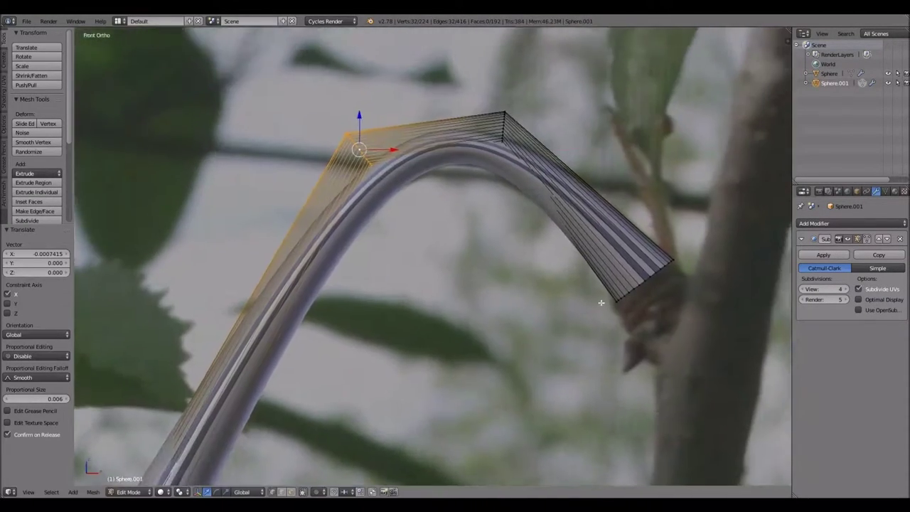
right_click(524, 111)
key("Tab")
middle_click_drag(524, 112, 498, 214)
key("Tab")
right_click(458, 266, "alt")
key("f")
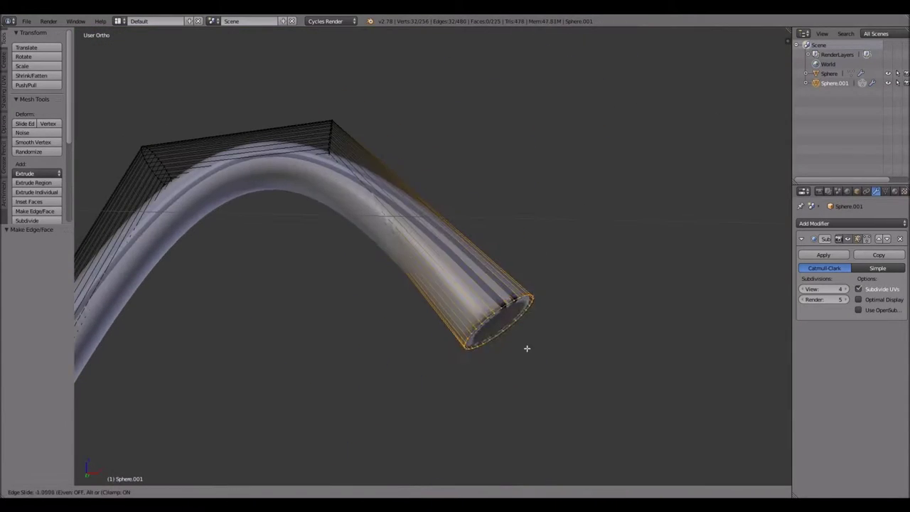
Add two loop cuts near the stem tip, shrink the end ring, and delete the extra ring.
middle_click_drag(526, 348, 498, 355)
key("ctrl+r")
left_click_drag(497, 355, 490, 375)
key("Tab")
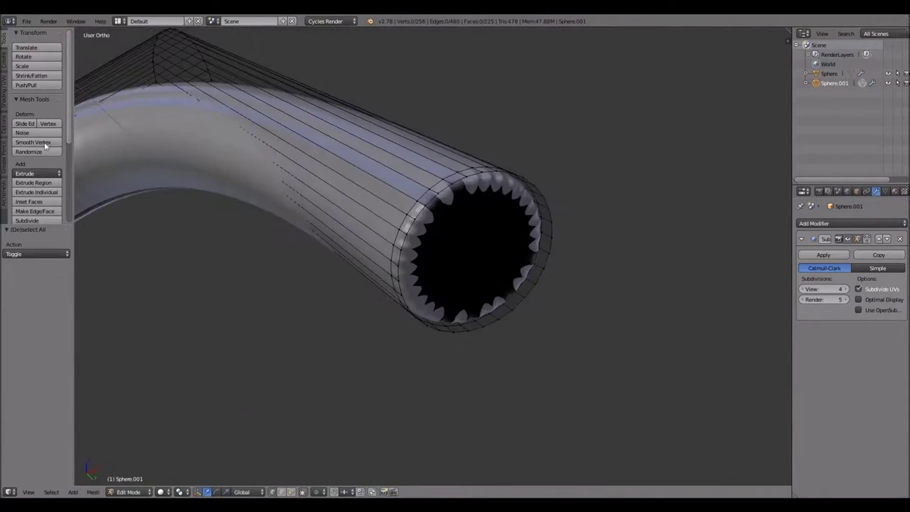
middle_click_drag(490, 376, 327, 233)
key("ctrl+r")
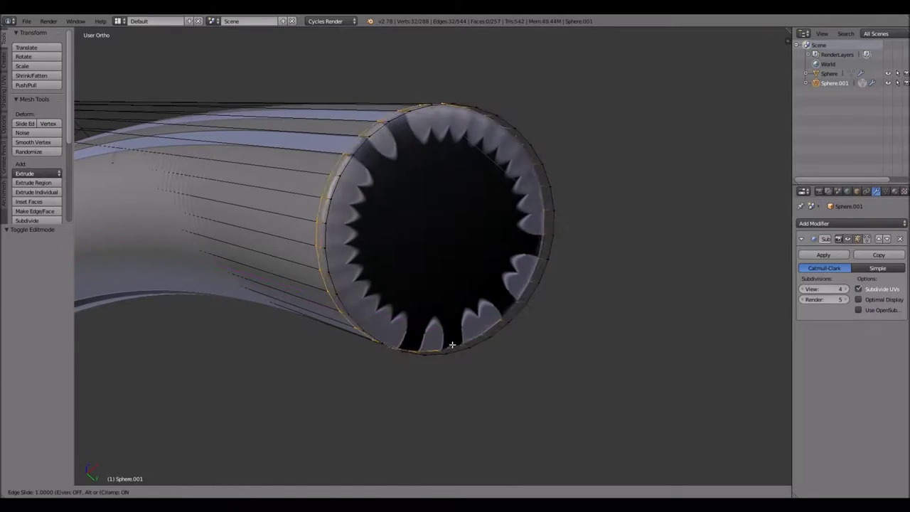
left_click(452, 345)
middle_click_drag(452, 345, 545, 321)
key("s")
left_click(475, 300)
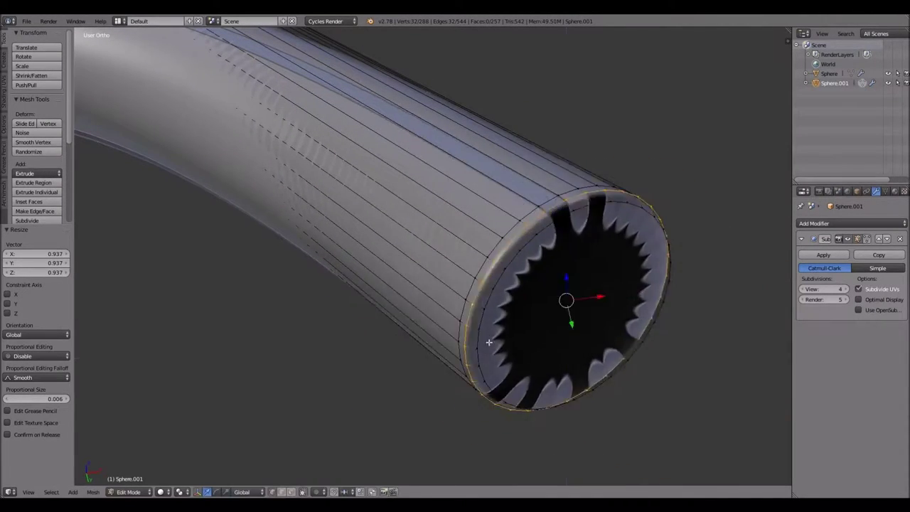
key("x")
Fill the tube end, inset it into a small scaled centre disc, and return to Object Mode.
mouse_move(489, 342)
middle_mouse_down()
mouse_move(420, 259)
mouse_move(444, 342)
mouse_move(382, 282)
mouse_move(449, 226)
middle_mouse_up()
right_click(424, 266, "alt")
key("f")
key("i")
key("s")
scroll(443, 341, "up", 3)
scroll(443, 341, "down", 3)
key("a")
key("Tab")
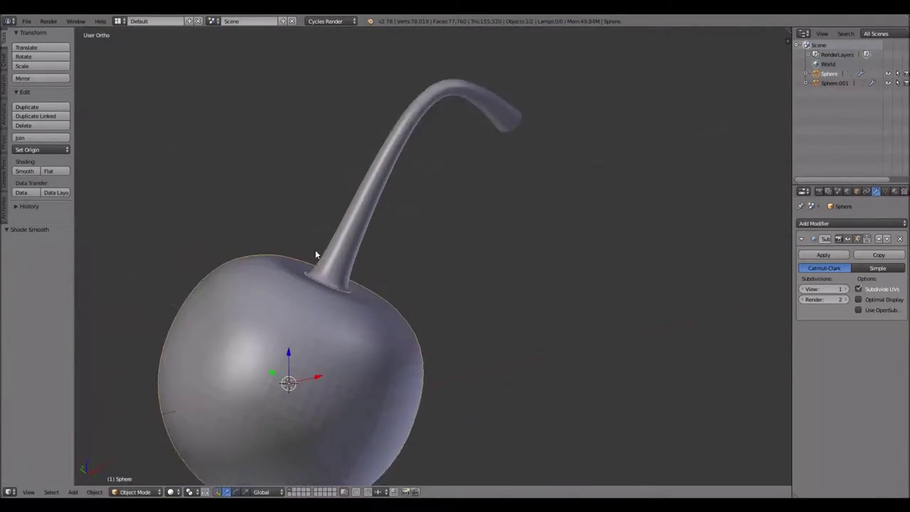
Add a camera, move it to frame the cherry, and look through it.
scroll(459, 300, "down", 5)
key("shift+a")
left_click(471, 344)
key("g")
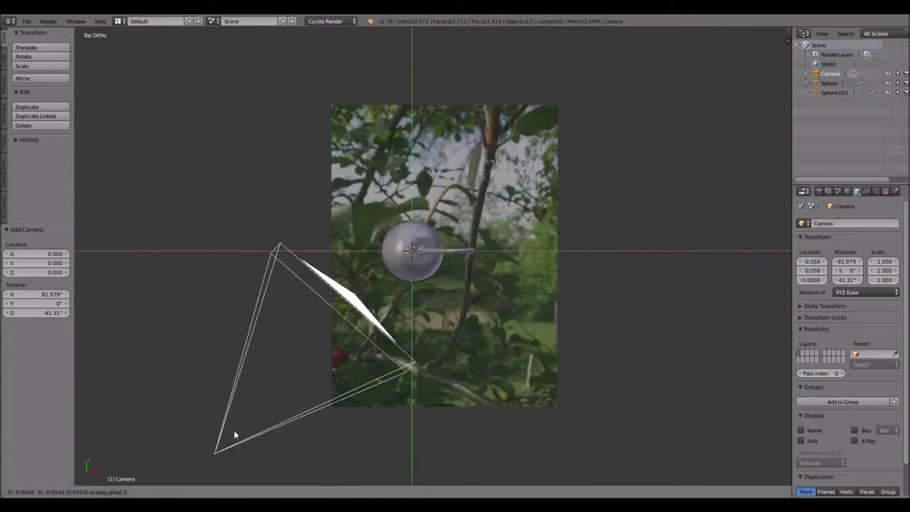
left_click(341, 342)
middle_click_drag(341, 343, 341, 274)
key("g")
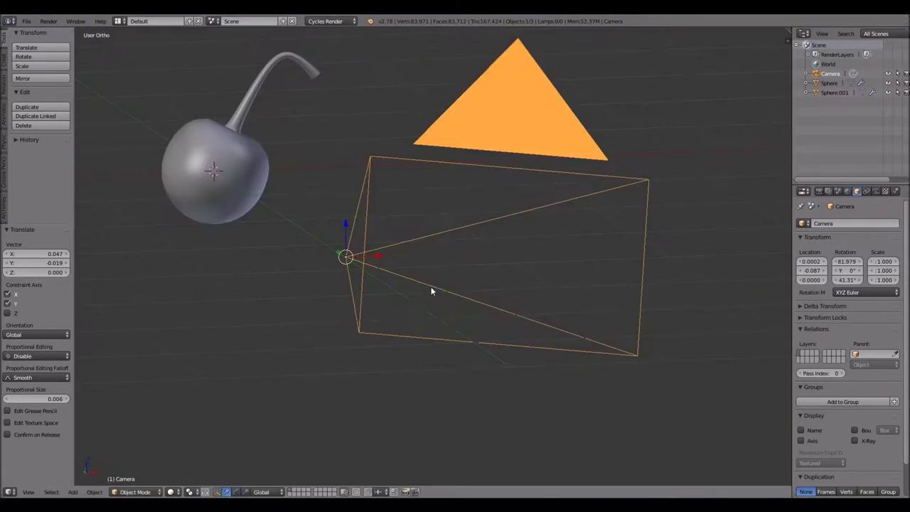
mouse_move(431, 286)
middle_mouse_down()
mouse_move(430, 256)
mouse_move(472, 267)
middle_mouse_up()
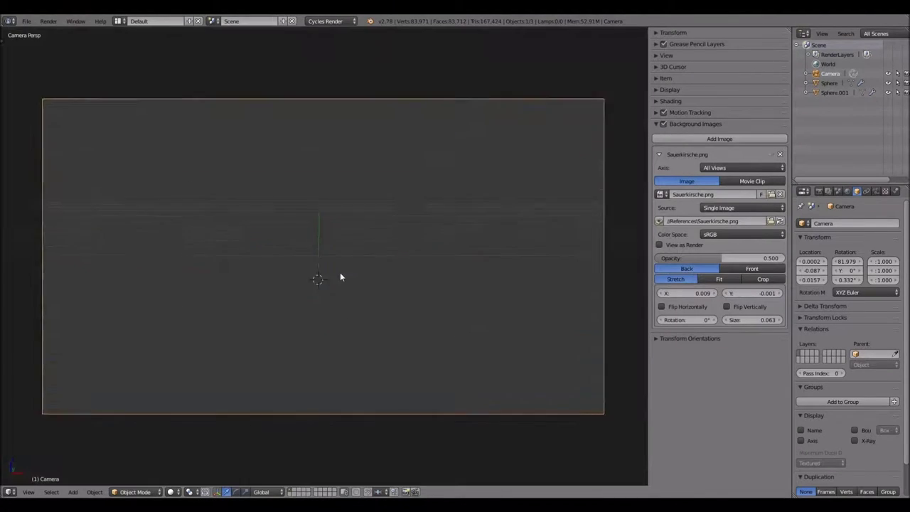
key("KP_0")
key("g")
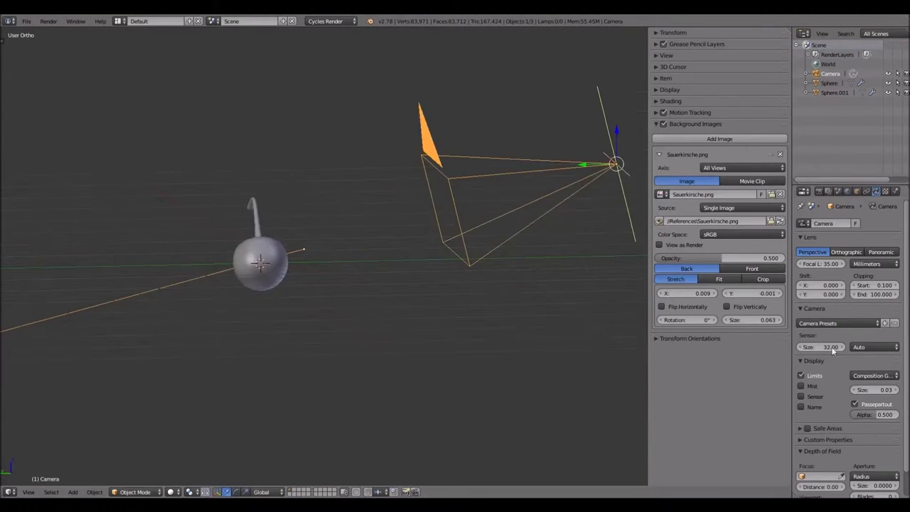
key("KP_0")
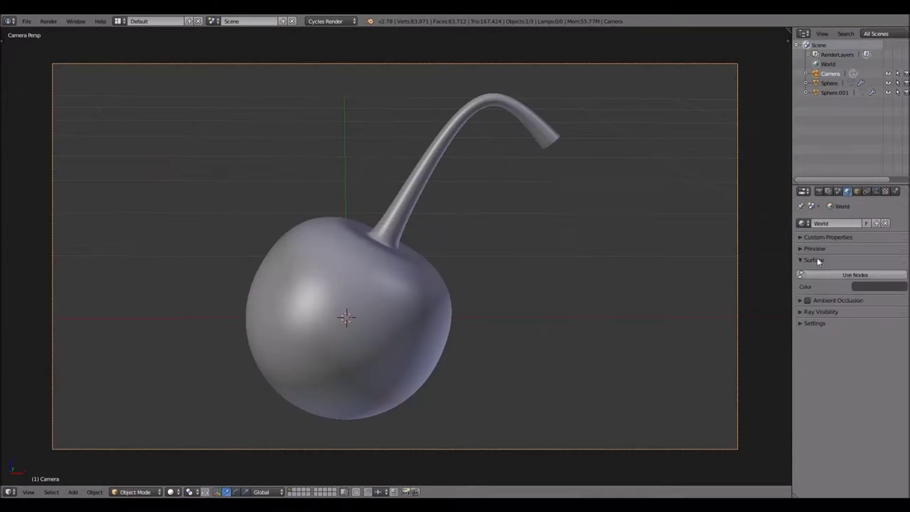
Set the World Color to an Environment Texture.
left_click(735, 187)
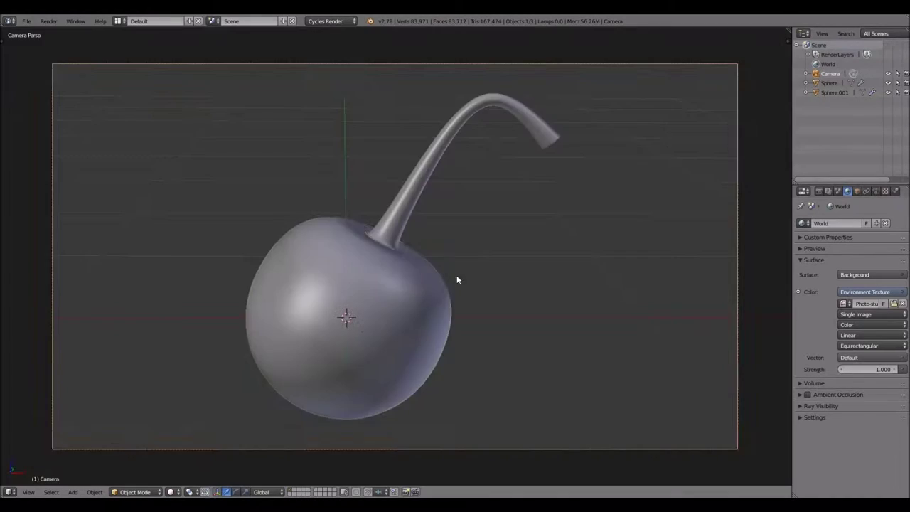
middle_click_drag(457, 278, 420, 222)
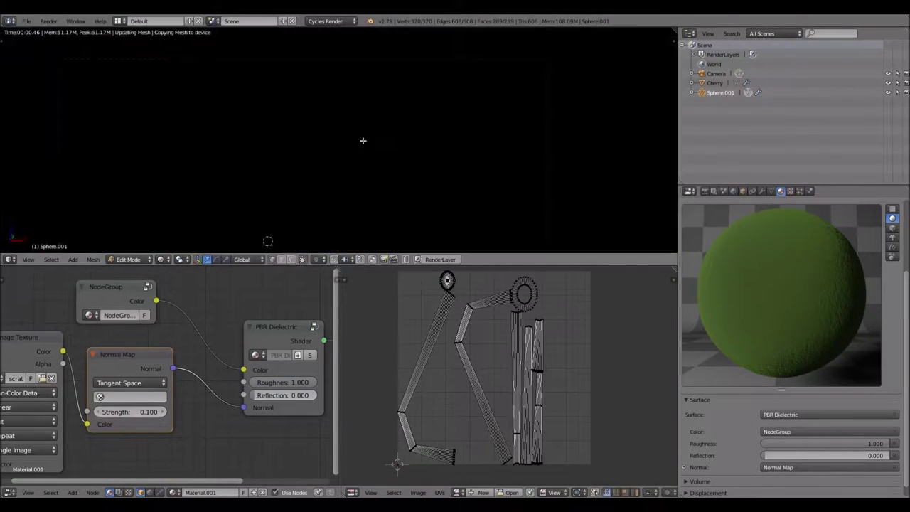
Adjust the normal map strength and scale up the stem's selected UVs.
left_click(156, 410)
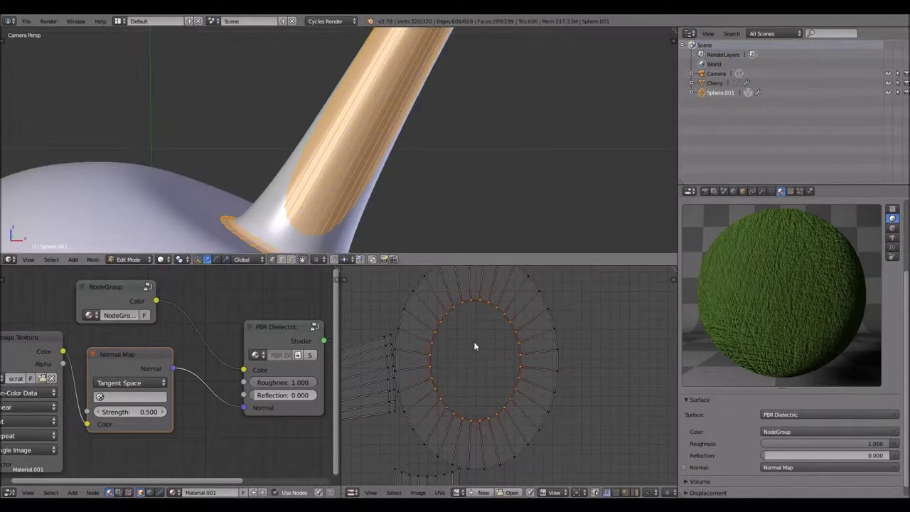
key("shift+z")
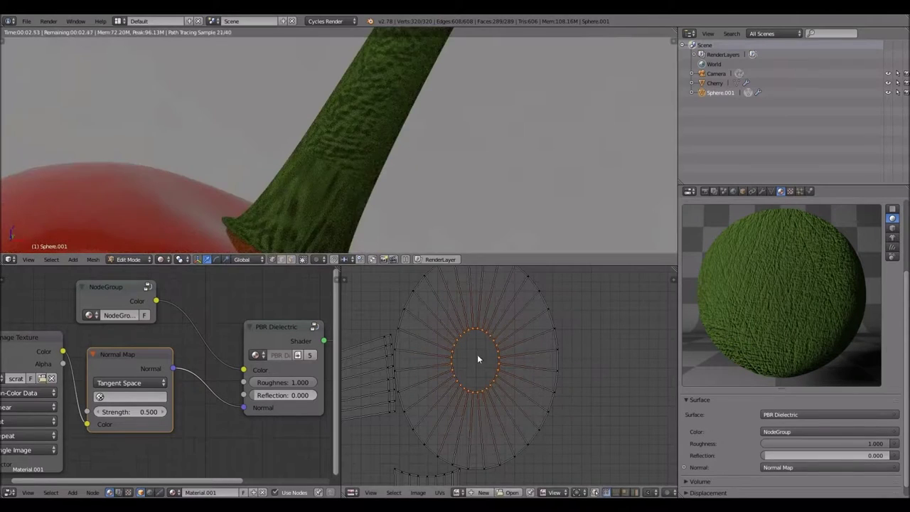
key("s")
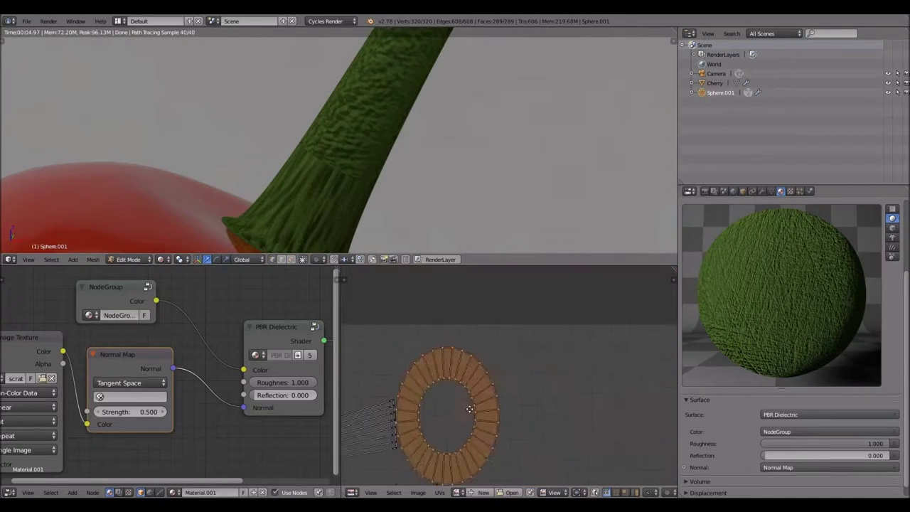
scroll(464, 410, "up", 1)
scroll(482, 385, "up", 2)
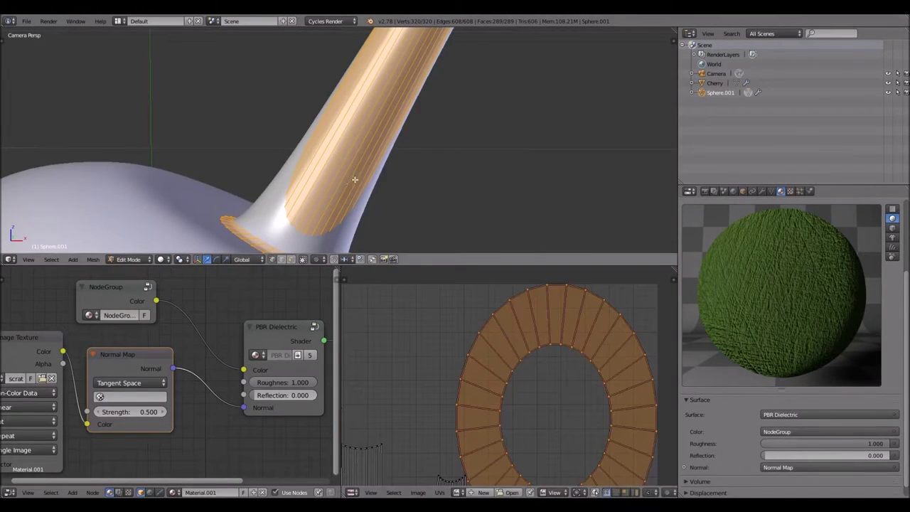
scroll(497, 328, "down", 3)
scroll(497, 329, "up", 2)
scroll(532, 410, "up", 2)
scroll(533, 410, "up", 2)
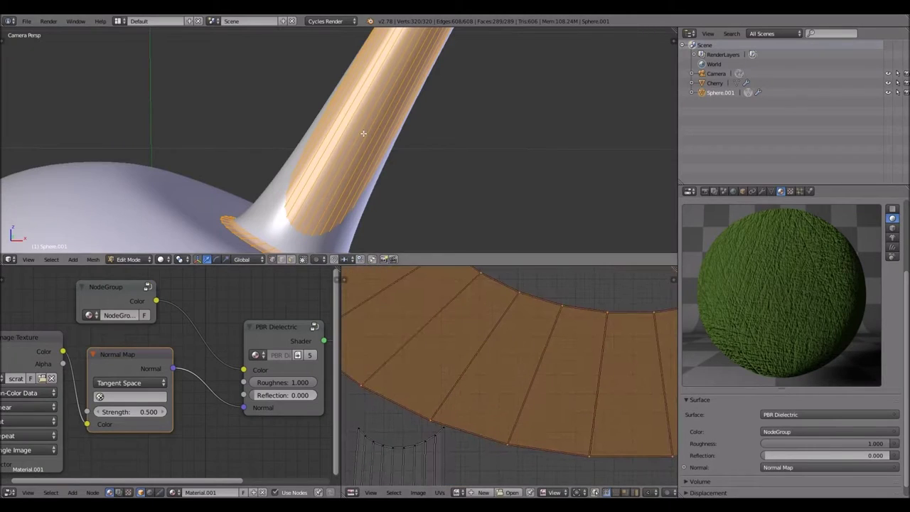
Check the stem in rendered preview and an F12 render, then open its colour node group.
key("shift+z")
key("F12")
key("Escape")
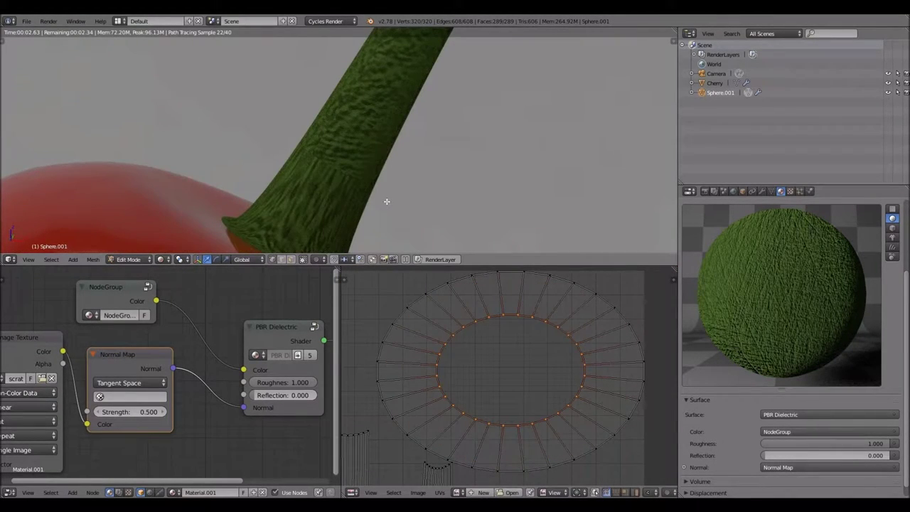
key("shift+z")
key("shift+z")
key("KP_0")
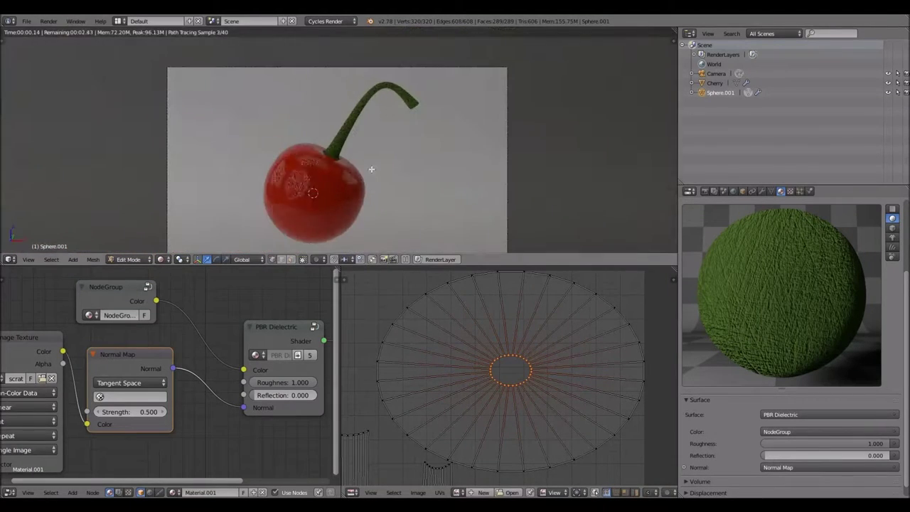
scroll(206, 372, "down", 3)
key("Tab")
Add an RGB colour node and a Separate HSV node inside the group, previewing an HSV channel.
key("shift+a")
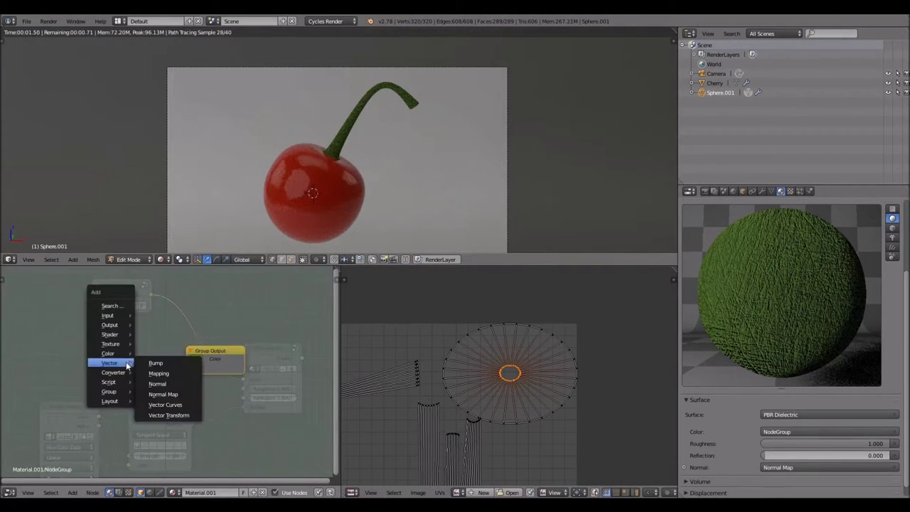
left_click(213, 349)
left_click(213, 359)
left_click(197, 367)
key("shift+a")
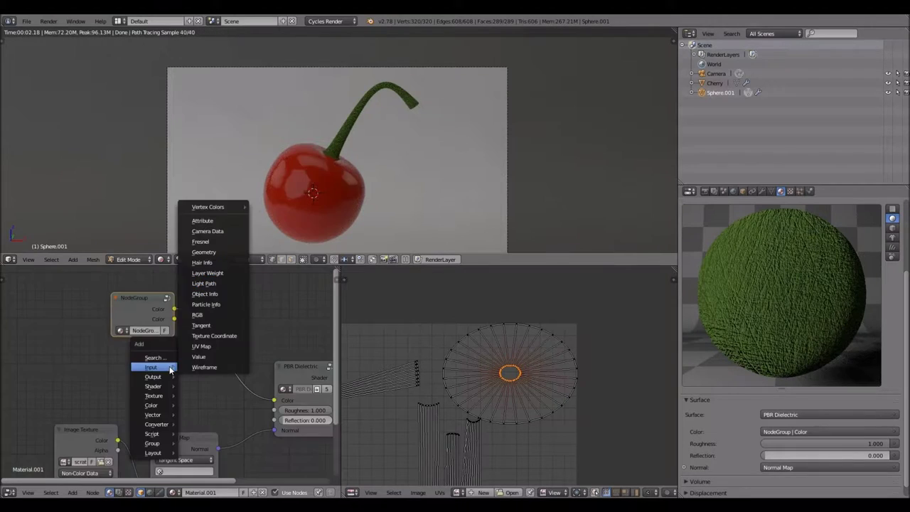
left_click(218, 353)
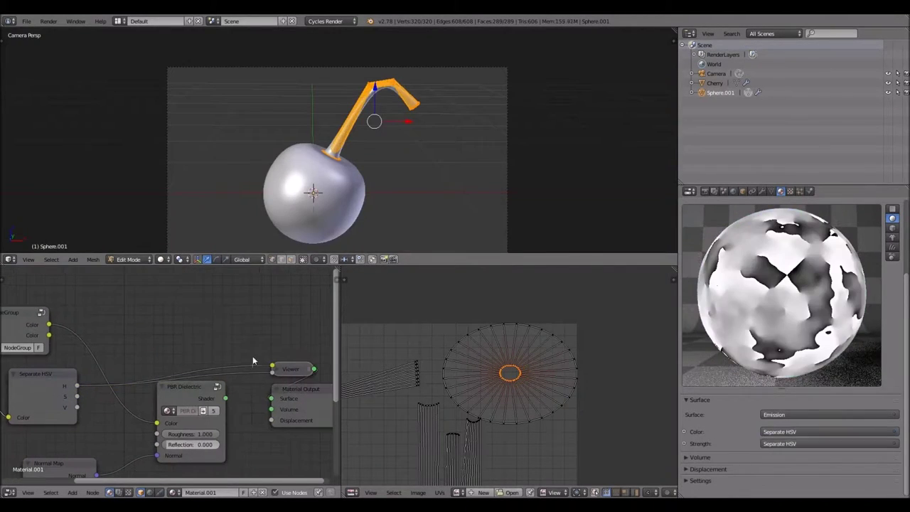
left_click_drag(94, 411, 257, 395)
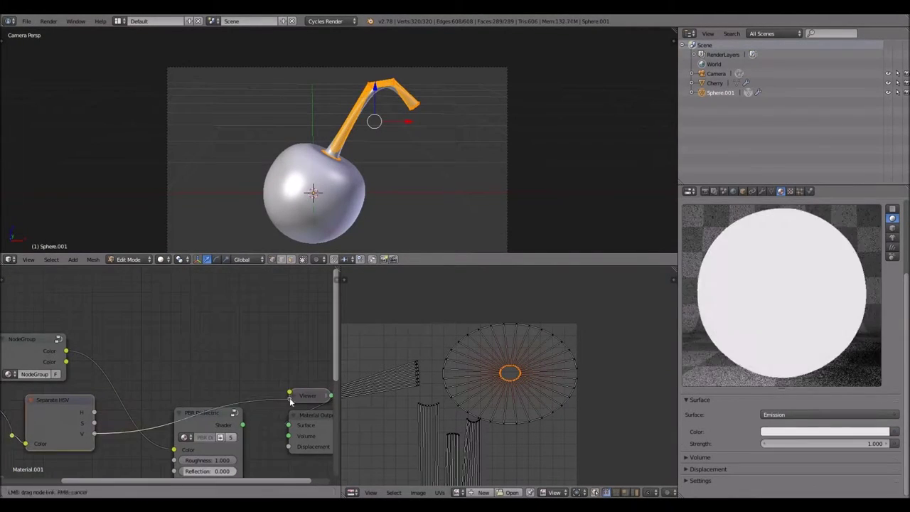
Exit the node group and add an RGB Curves node to the stem material.
key("Tab")
key("shift+a")
left_click(201, 434)
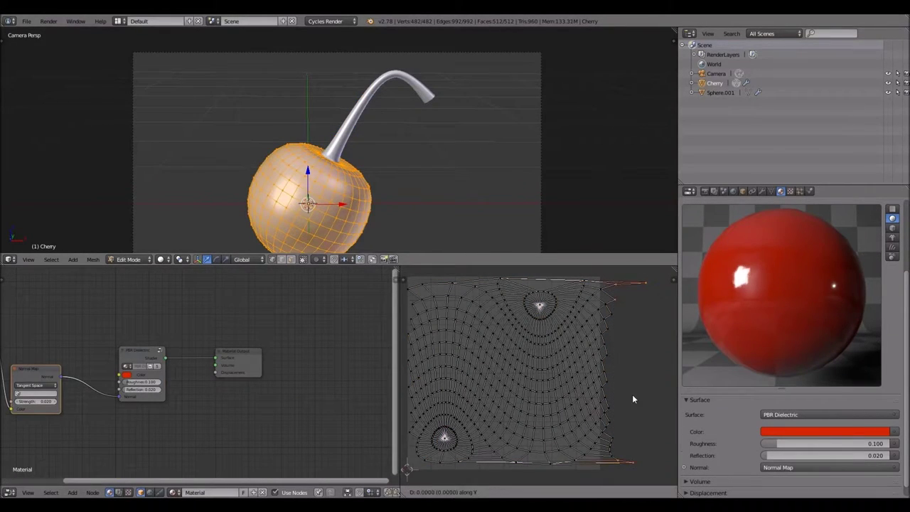
Select all the cherry's UVs, reposition them, and begin a box selection.
key("a")
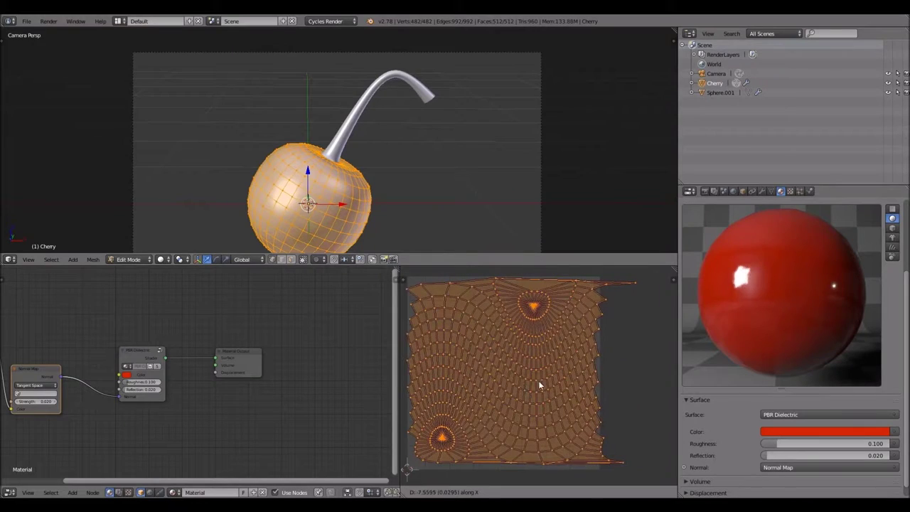
key("a")
key("b")
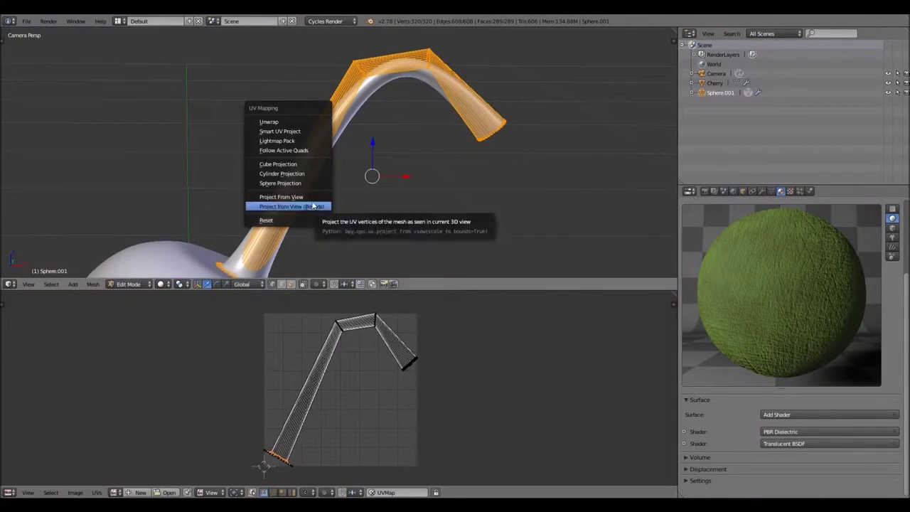
Try Cube and Cylinder projections on the stem's UVs, checking each in rendered preview.
left_click(314, 206)
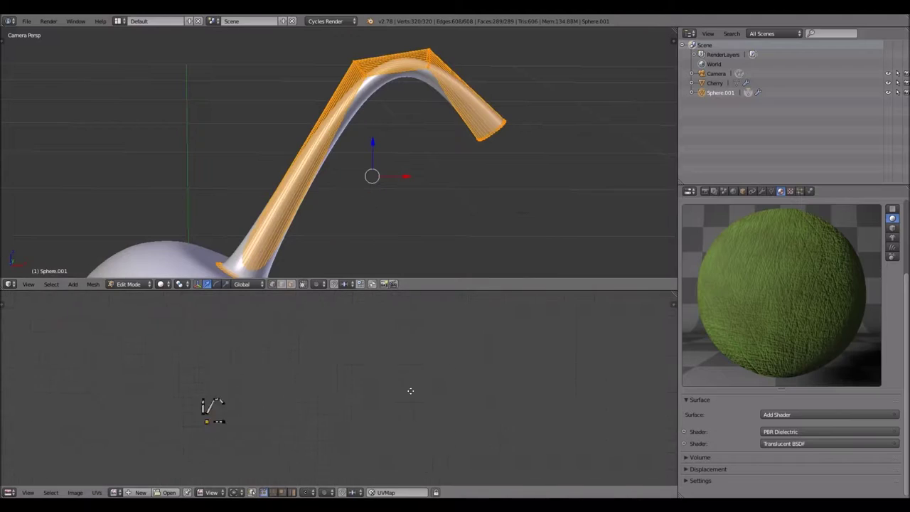
key("u")
left_click(333, 163)
key("u")
left_click(353, 127)
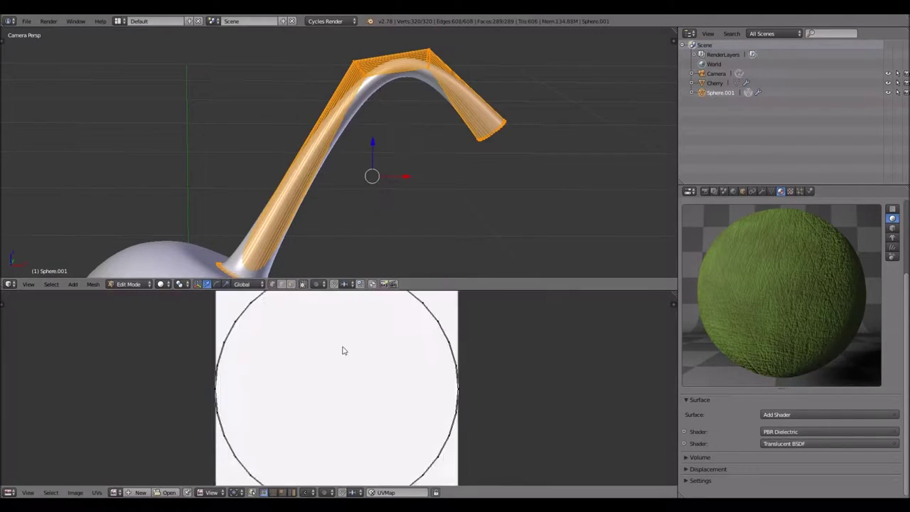
key("shift+z")
key("u")
left_click(403, 126)
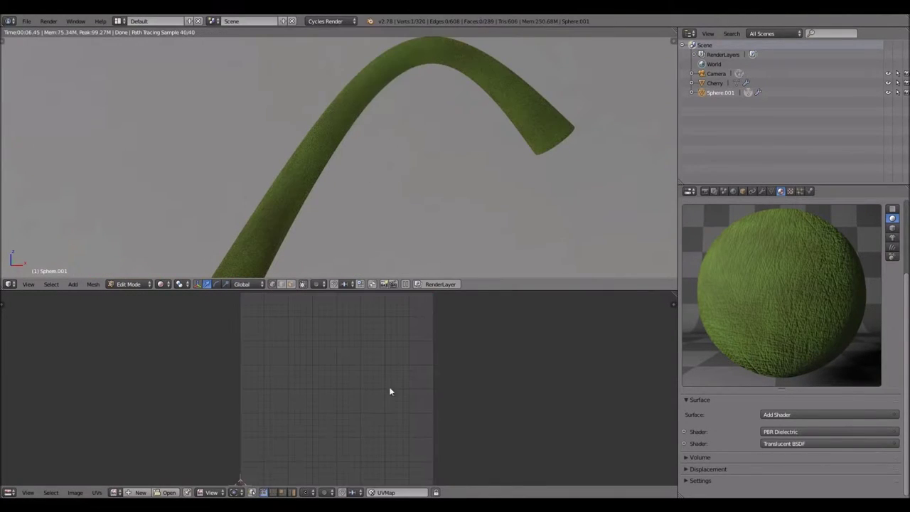
key("shift+z")
key("shift+z")
Smart UV Project the stem, then compare Cylinder and Project From View results.
key("u")
left_click(433, 84)
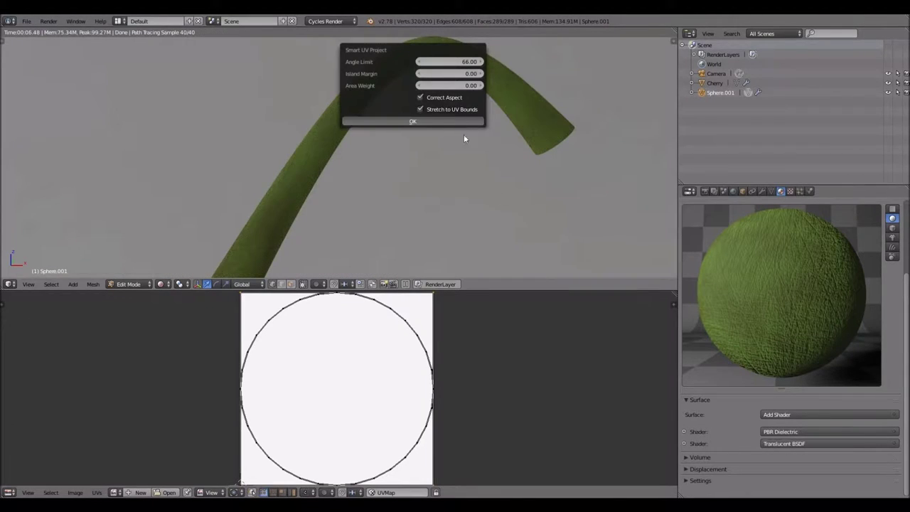
key("Return")
key("u")
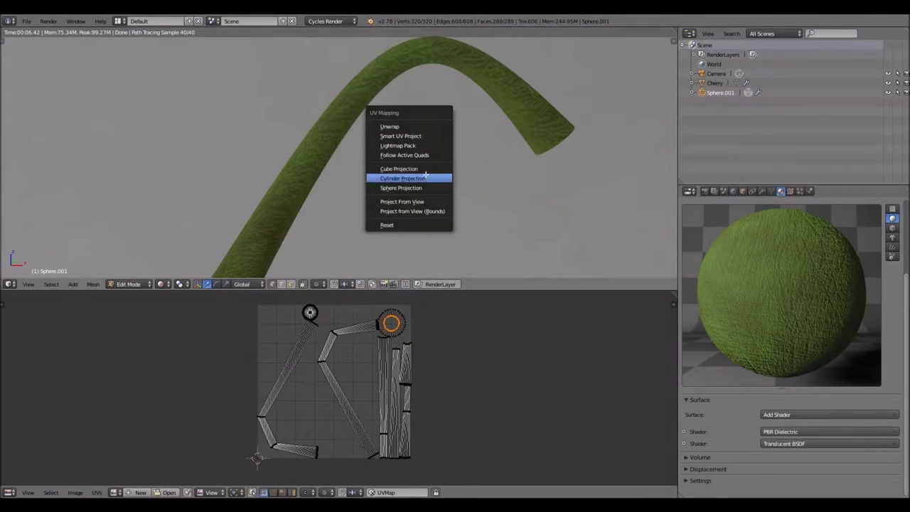
left_click(409, 178)
left_click(399, 173)
key("u")
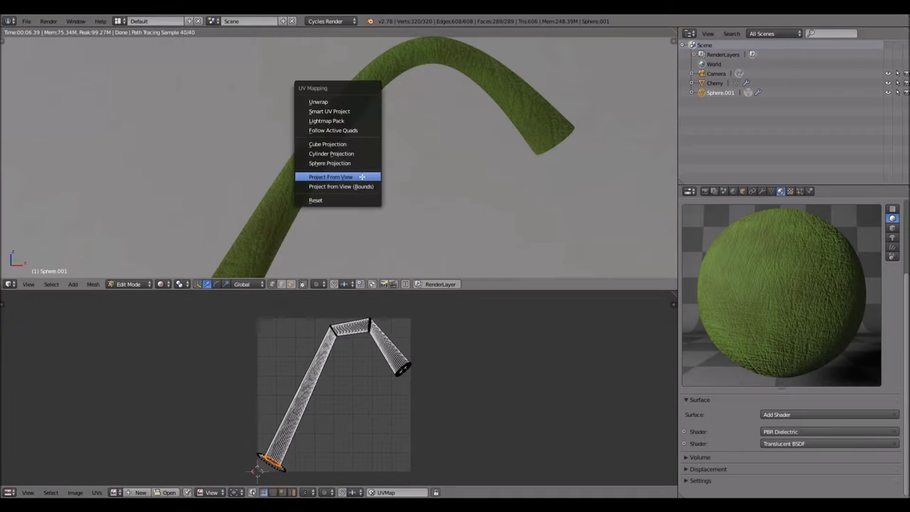
left_click(352, 166)
Reposition the stem's UV island, re-project it, and slide the strip into place.
key("g")
key("shift+z")
left_click(387, 334)
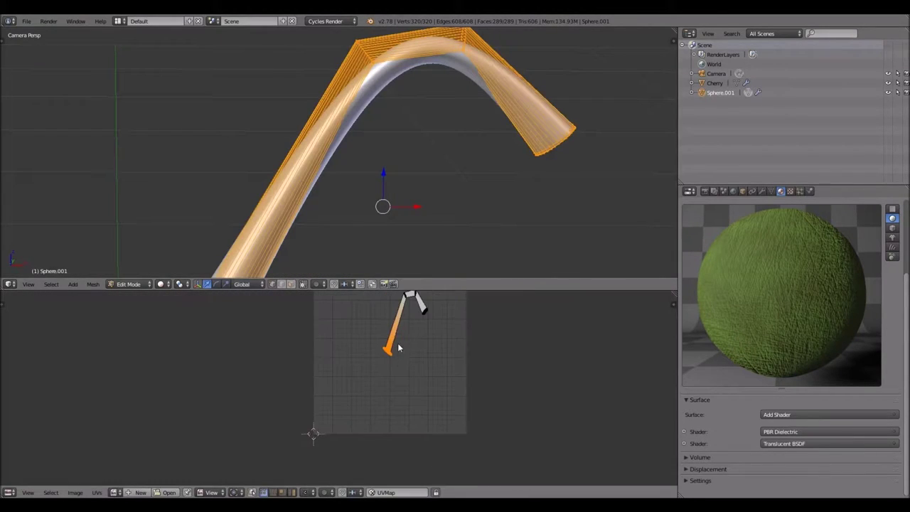
key("u")
left_click(387, 139)
scroll(375, 387, "up", 6)
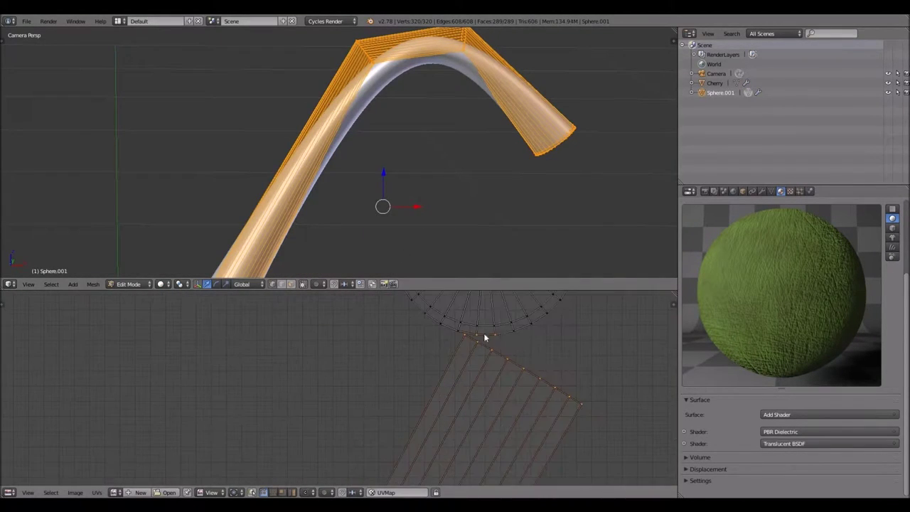
scroll(484, 337, "down", 6)
key("g")
key("x")
key("y")
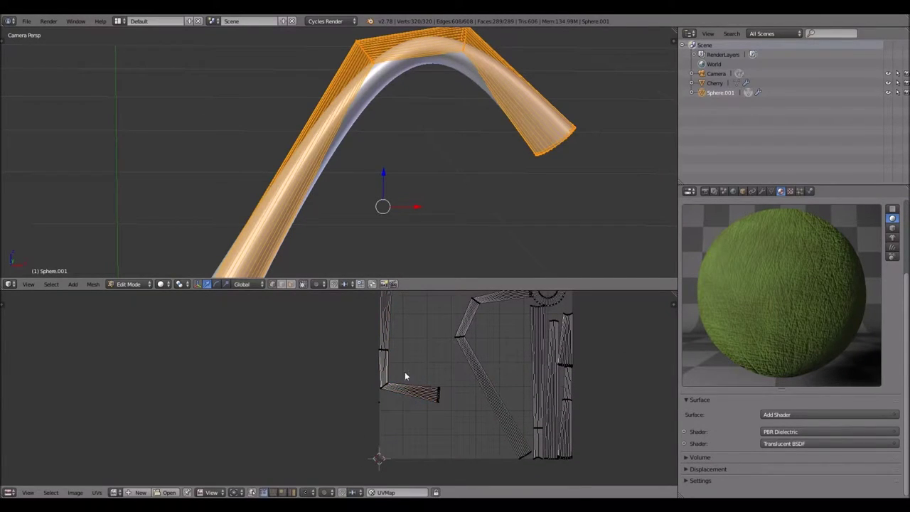
key("Escape")
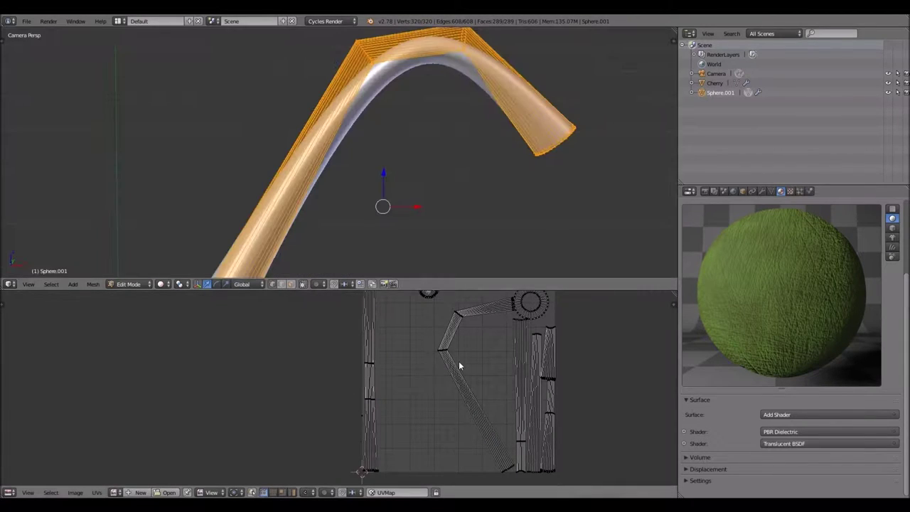
Box-select part of the stem's UV strip, move it sideways and rotate the islands upright.
key("b")
left_click_drag(423, 294, 489, 460)
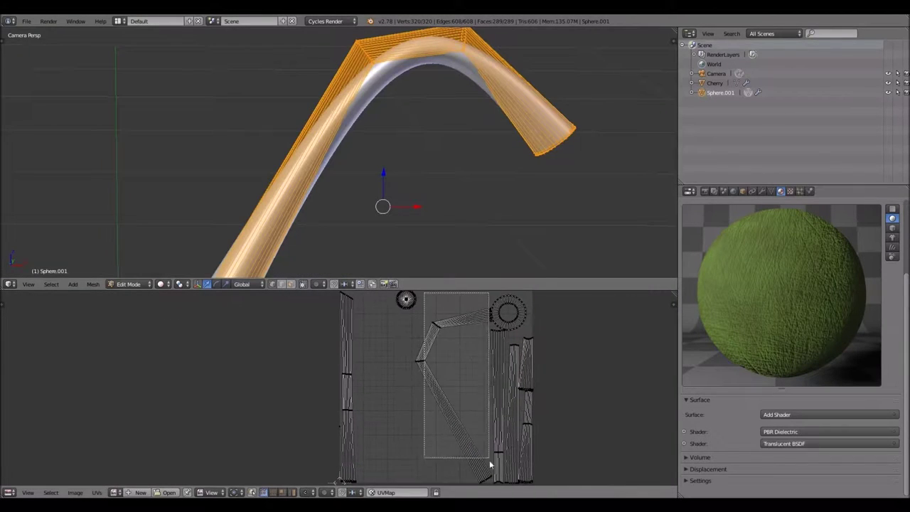
key("KP_Decimal")
key("Home")
key("g")
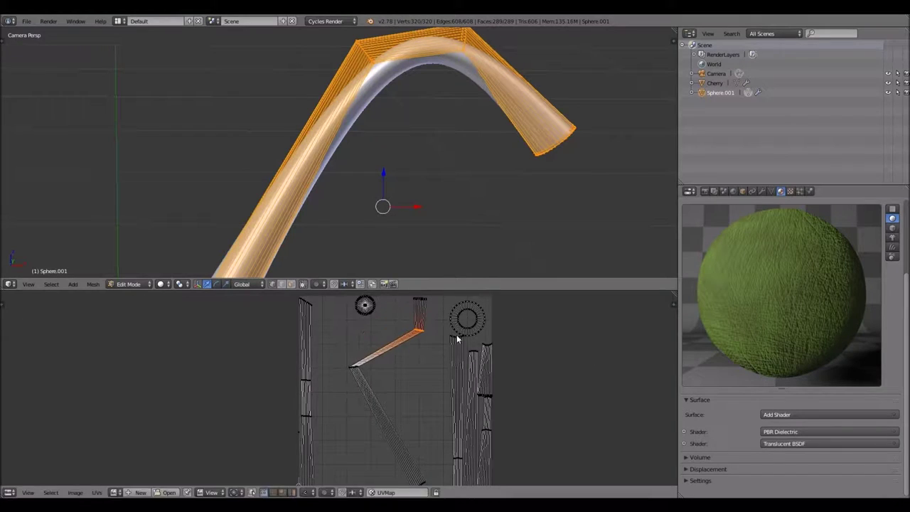
key("Escape")
key("r")
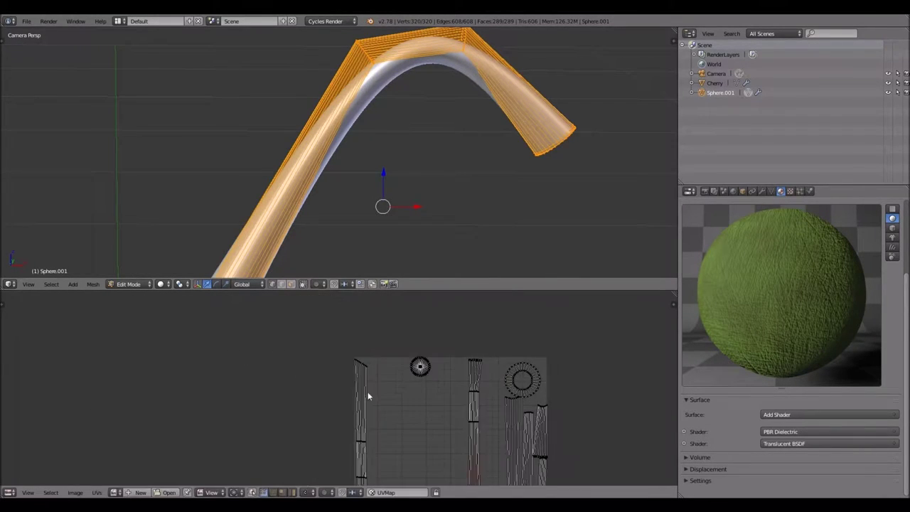
key("shift+z")
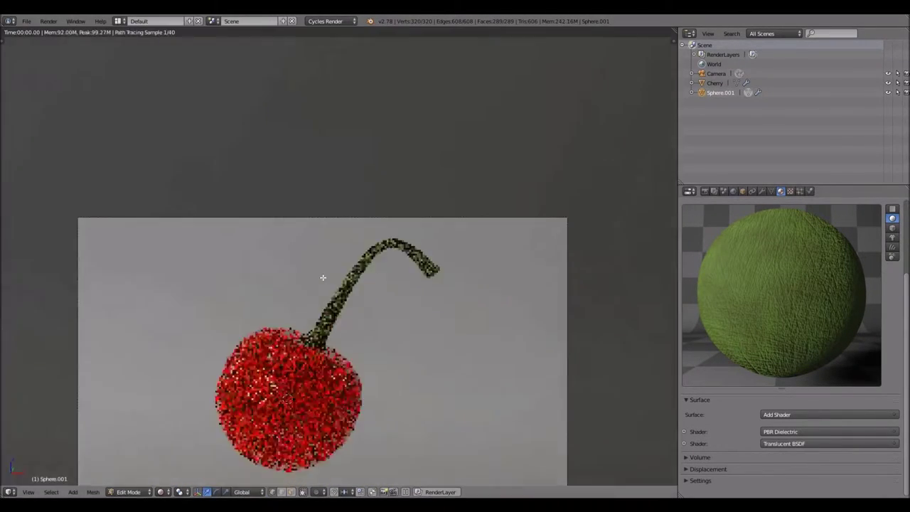
Duplicate the cherry and stem, place the copy to the right and rotate it about Y.
key("Home")
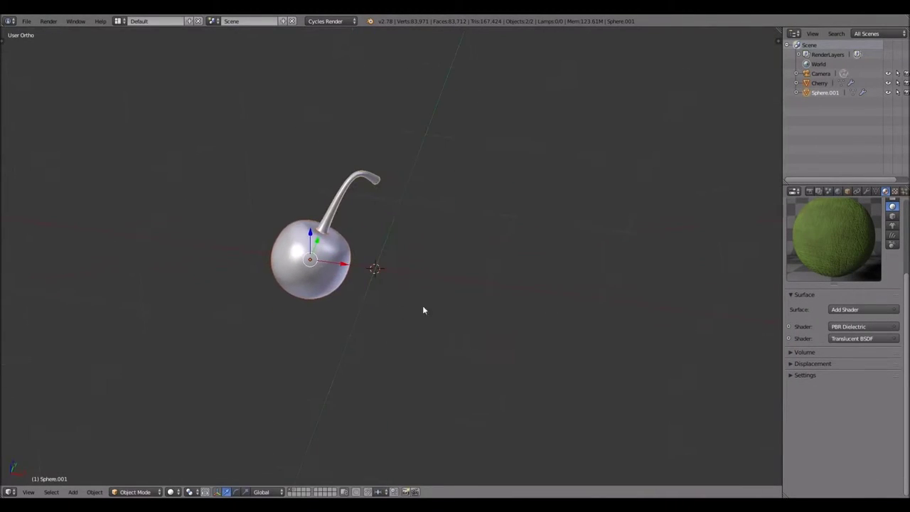
key("shift+d")
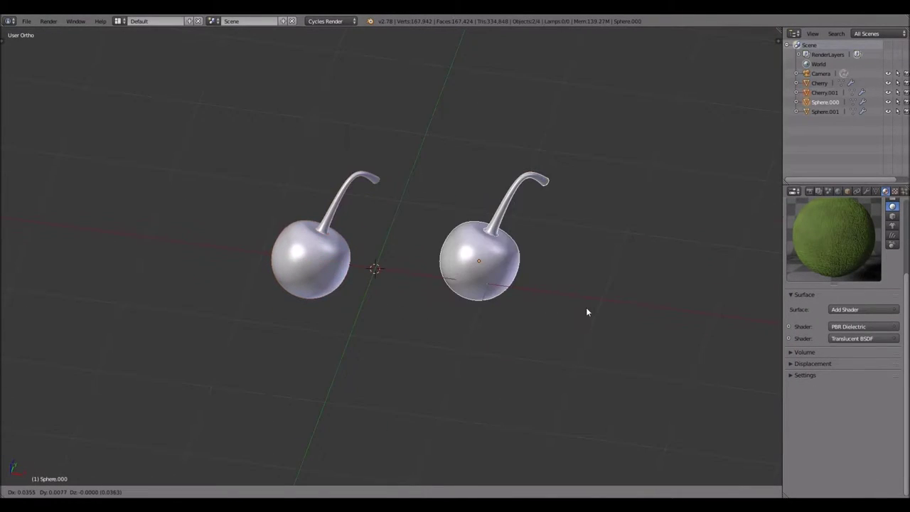
left_click(586, 311)
key("r")
key("KP_1")
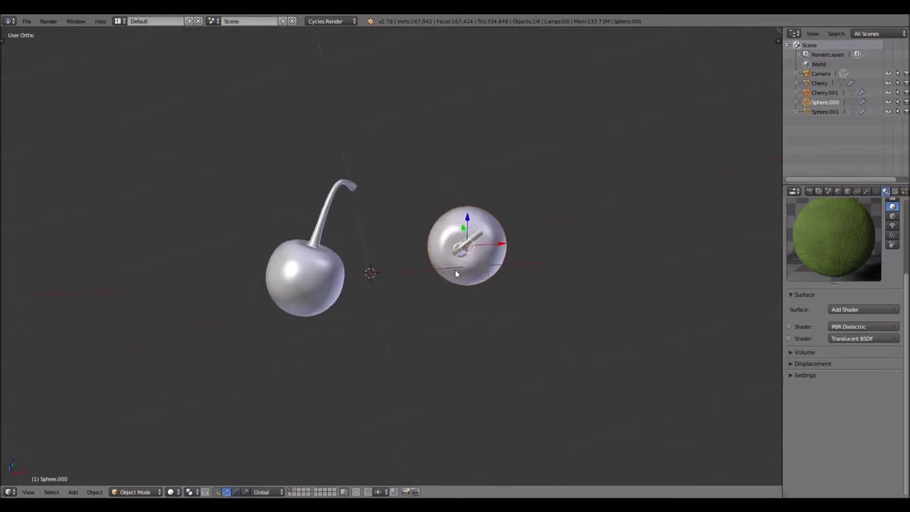
middle_click_drag(455, 269, 454, 145)
key("KP_0")
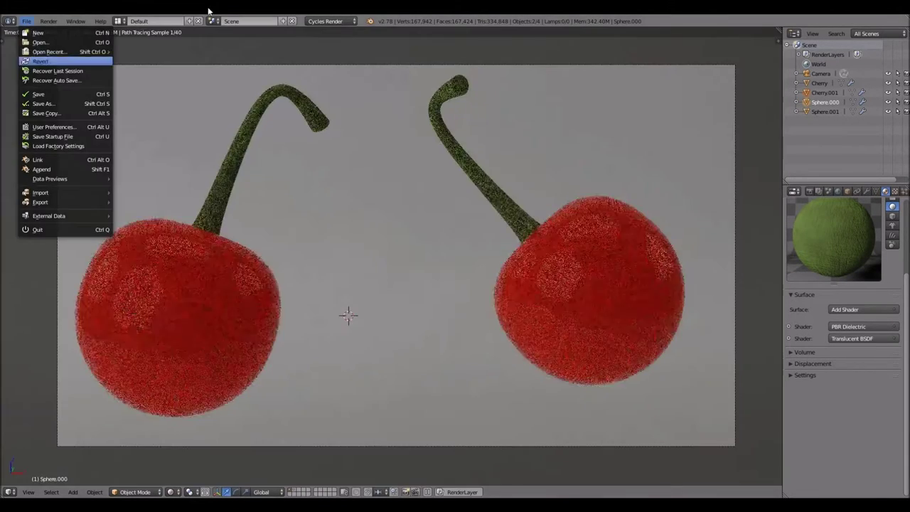
Separate the stem's end cap faces into their own object, Sphere.002.
scroll(849, 284, "up", 2)
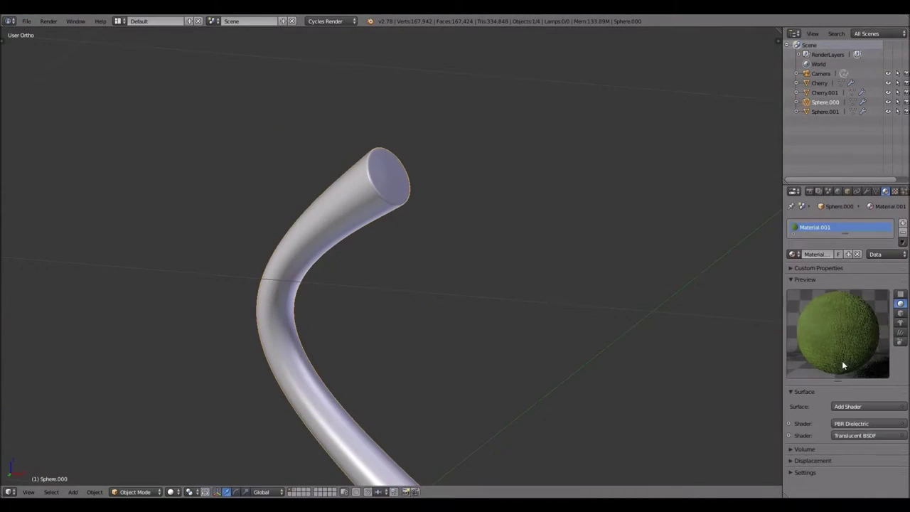
scroll(172, 344, "up", 6)
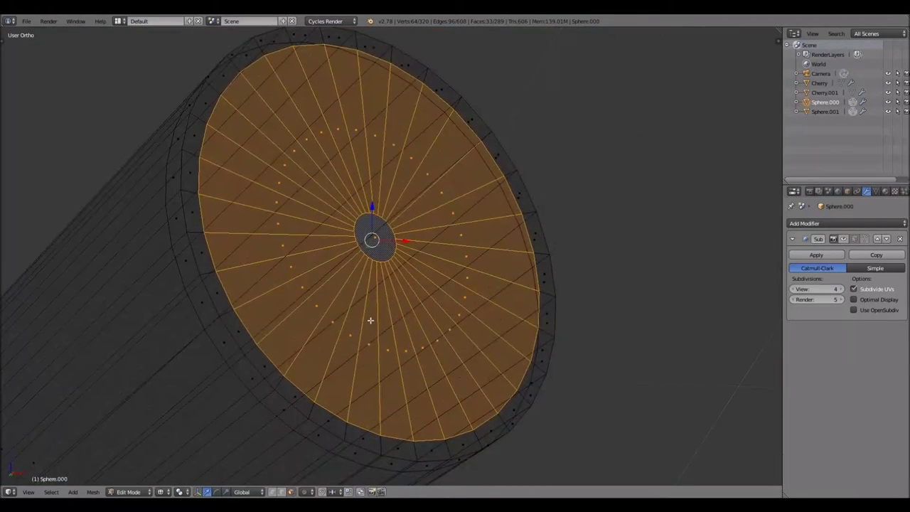
left_click(362, 324)
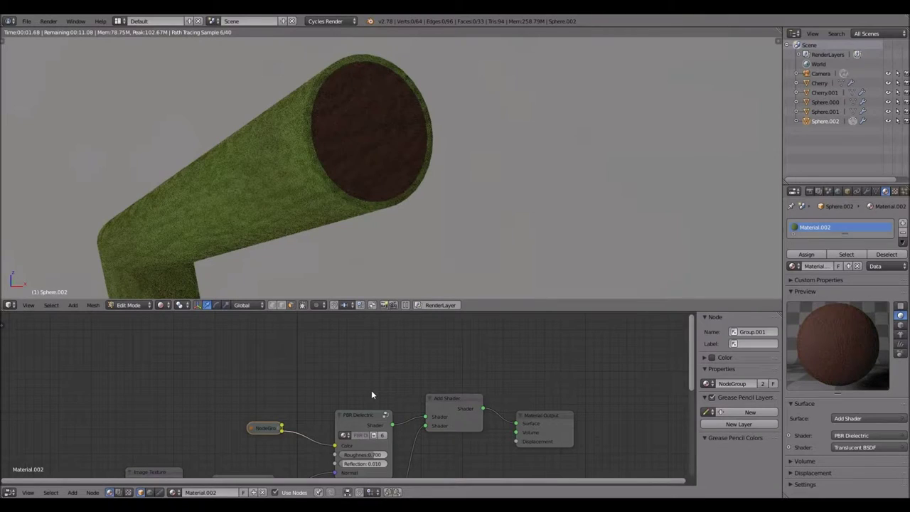
Insert a Mix node between NodeGroup and PBR Dielectric in Material.002, then select Sphere.002.
key("shift+a")
left_click(287, 448)
left_click(336, 398)
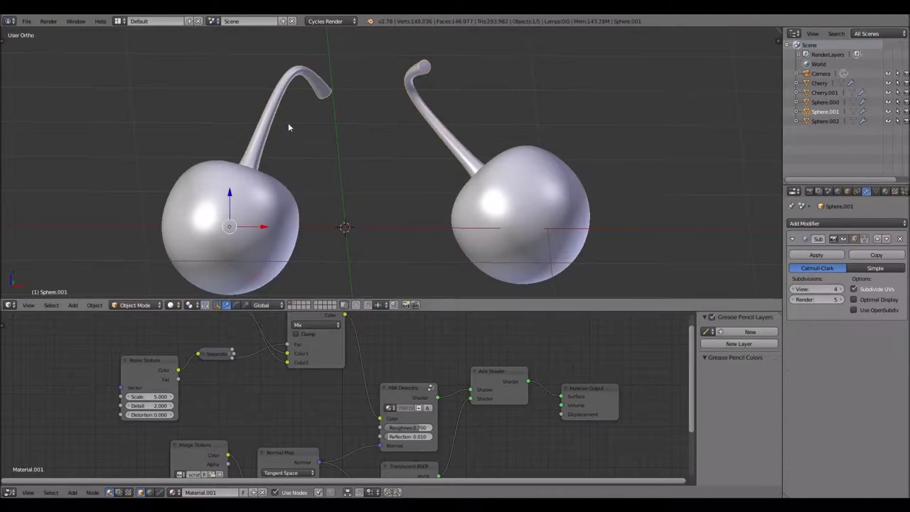
right_click(420, 82)
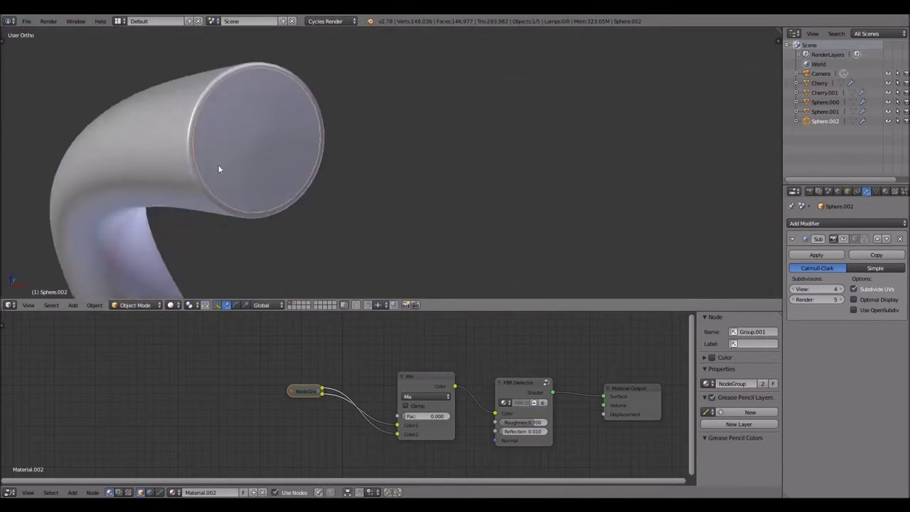
Scale Sphere.002's end face with smooth-falloff proportional editing to flatten the tube end.
key("Tab")
key("ctrl+Up")
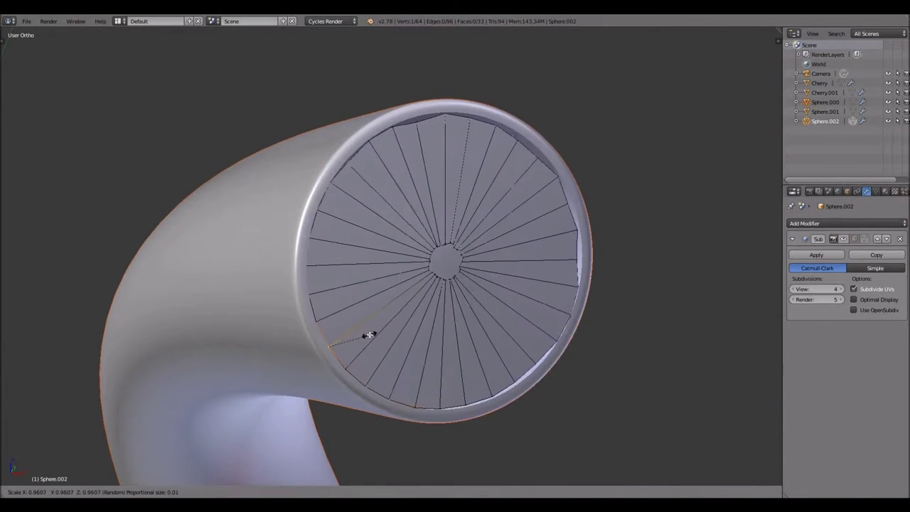
left_click(331, 491)
mouse_move(364, 336)
middle_mouse_down()
mouse_move(341, 427)
mouse_move(474, 305)
middle_mouse_up()
left_click(335, 454)
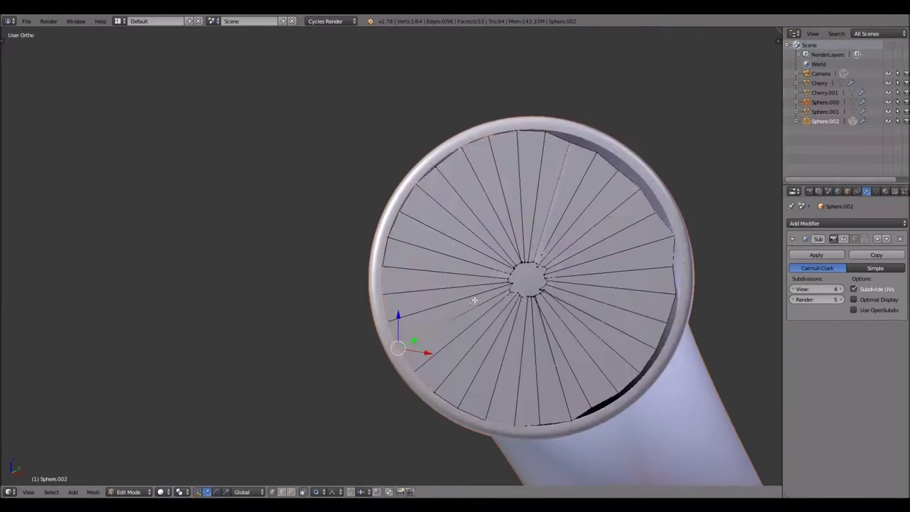
key("s")
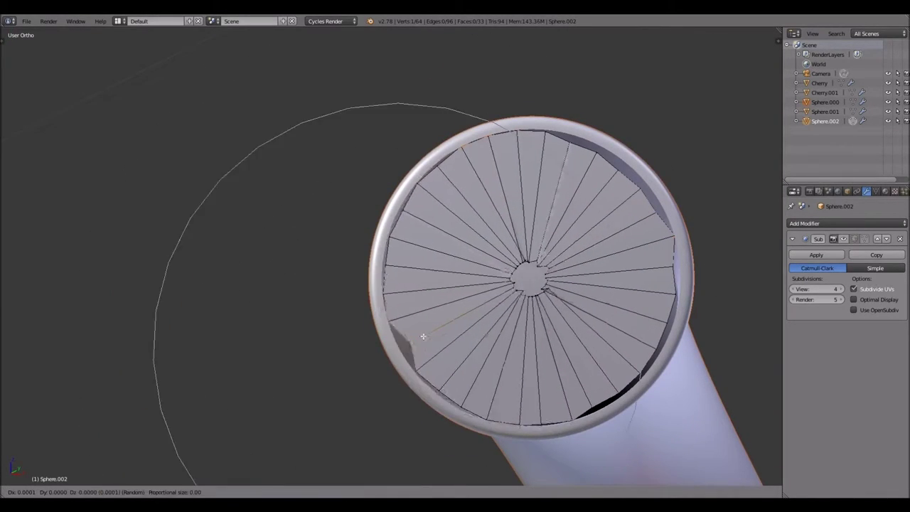
left_click(422, 334)
mouse_move(422, 334)
middle_mouse_down()
mouse_move(360, 298)
mouse_move(426, 265)
mouse_move(428, 298)
mouse_move(636, 226)
mouse_move(426, 300)
mouse_move(571, 209)
mouse_move(540, 244)
middle_mouse_up()
left_click(376, 259)
left_click(624, 235)
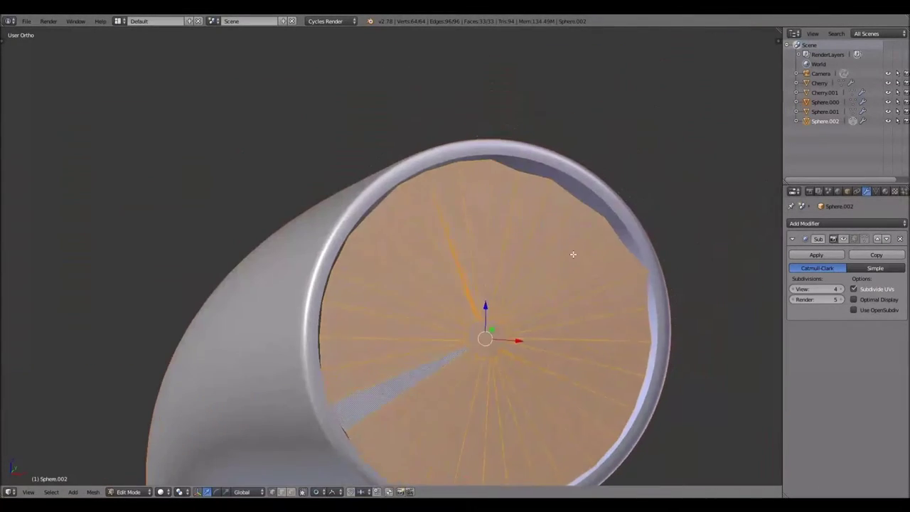
Add a Bevel modifier to Sphere.000, then extrude the end face along its normal.
left_click(846, 223)
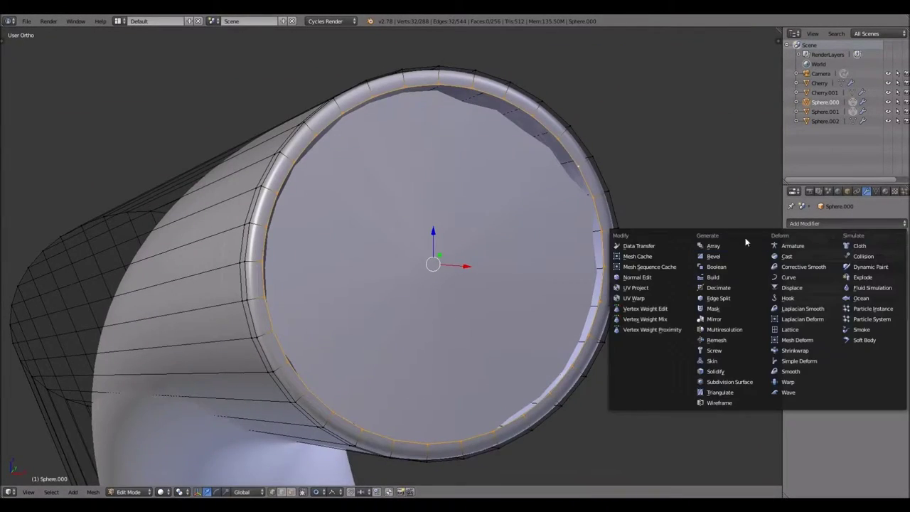
left_click(714, 256)
scroll(315, 198, "up", 5)
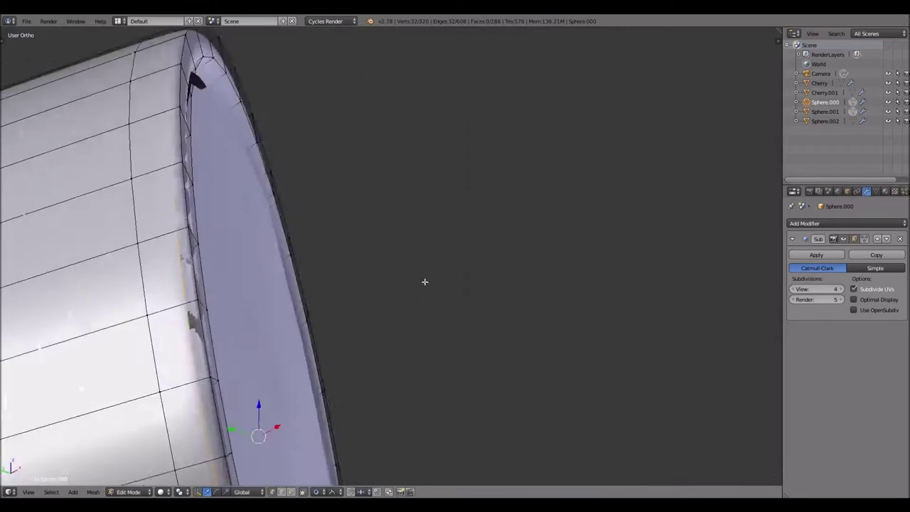
left_click(317, 491)
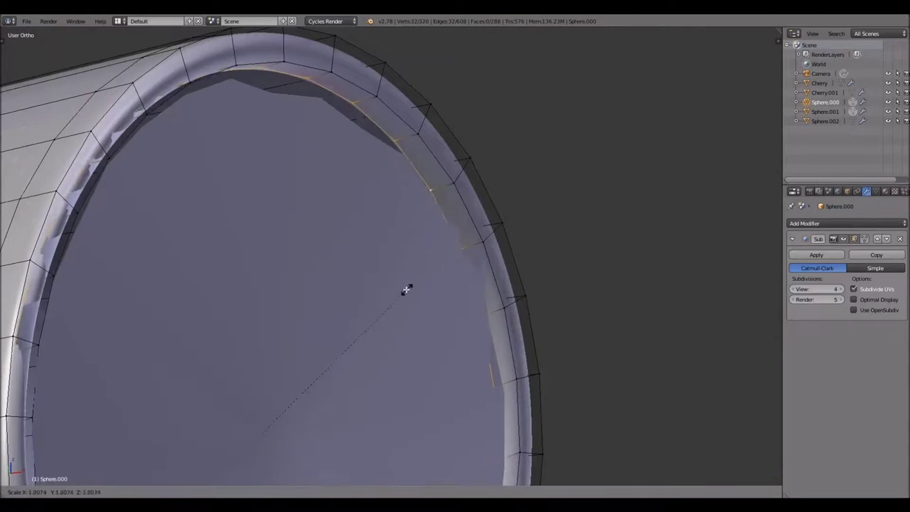
right_click(364, 301)
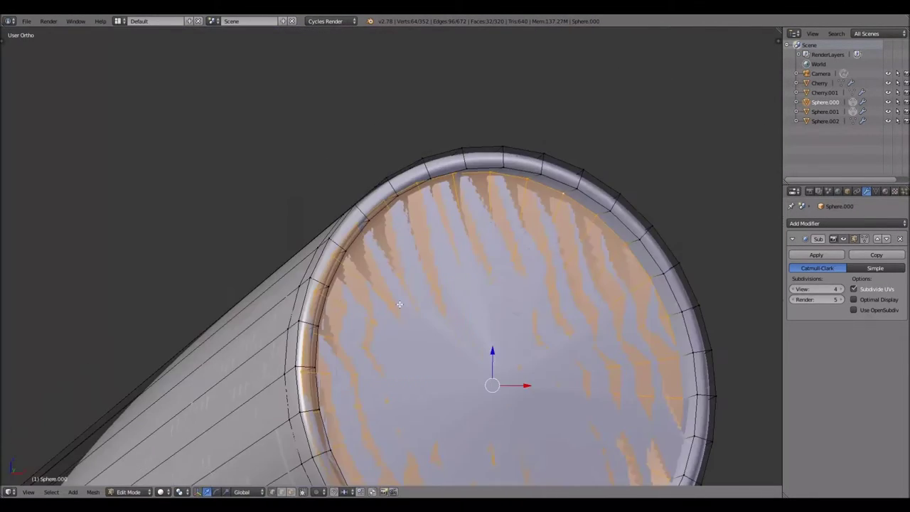
key("e")
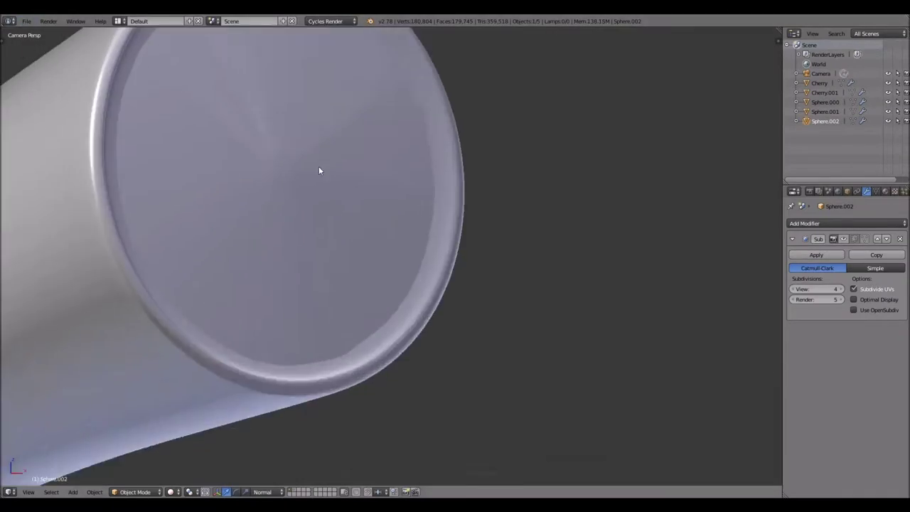
Scale the extruded rim and end face, then adjust cap vertices via operator search ('ors').
key("s")
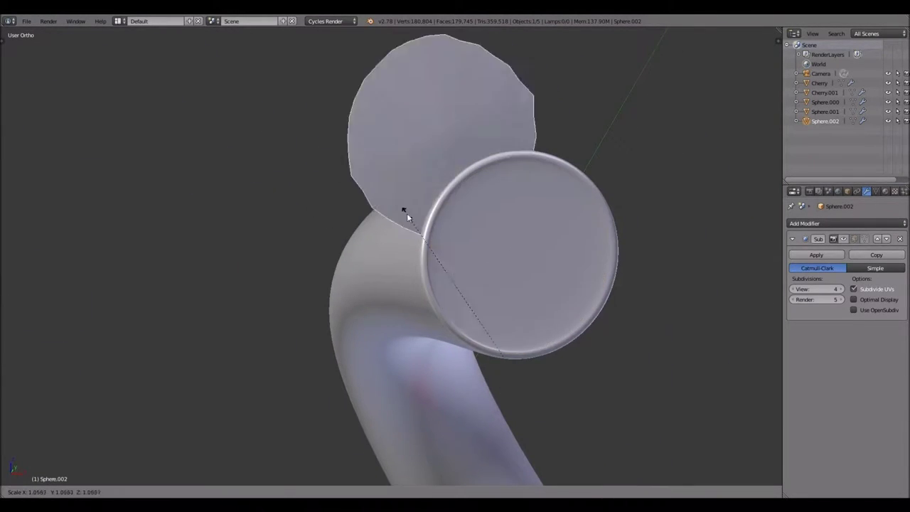
key("s")
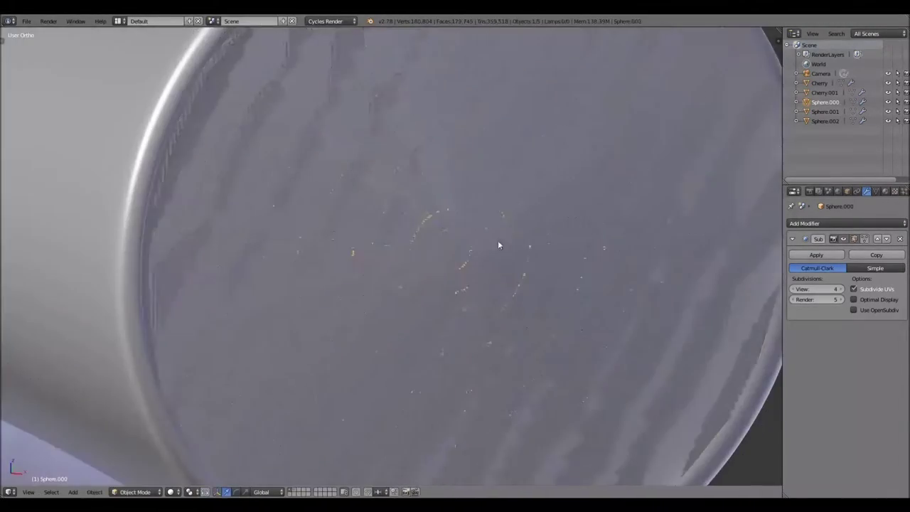
key("space")
type("or")
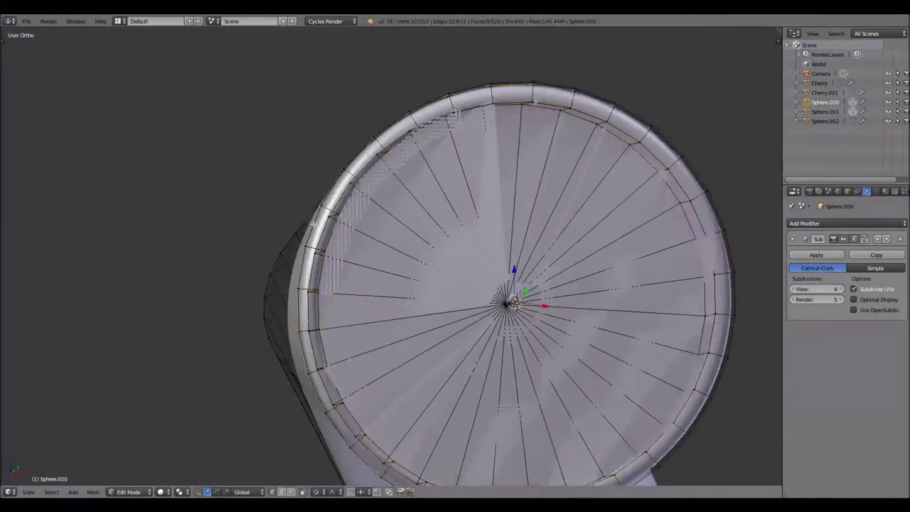
type("s")
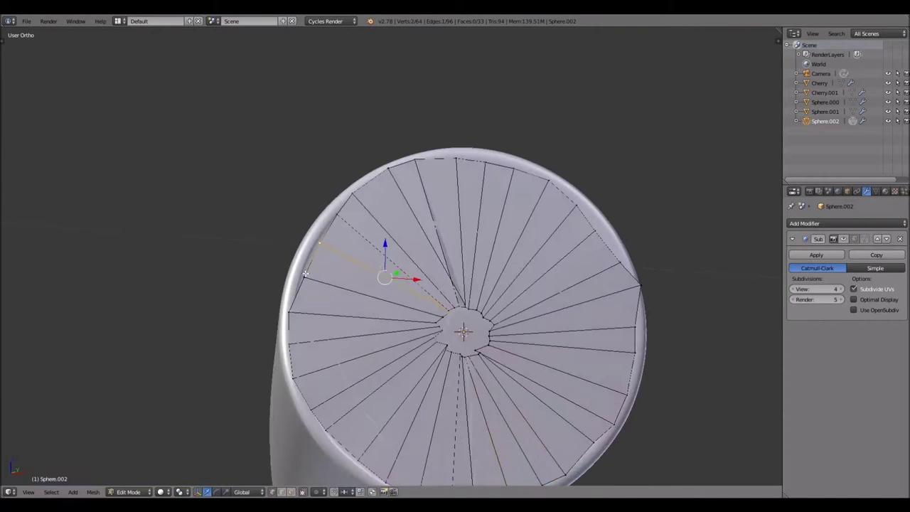
right_click(460, 329)
middle_click_drag(461, 329, 618, 330)
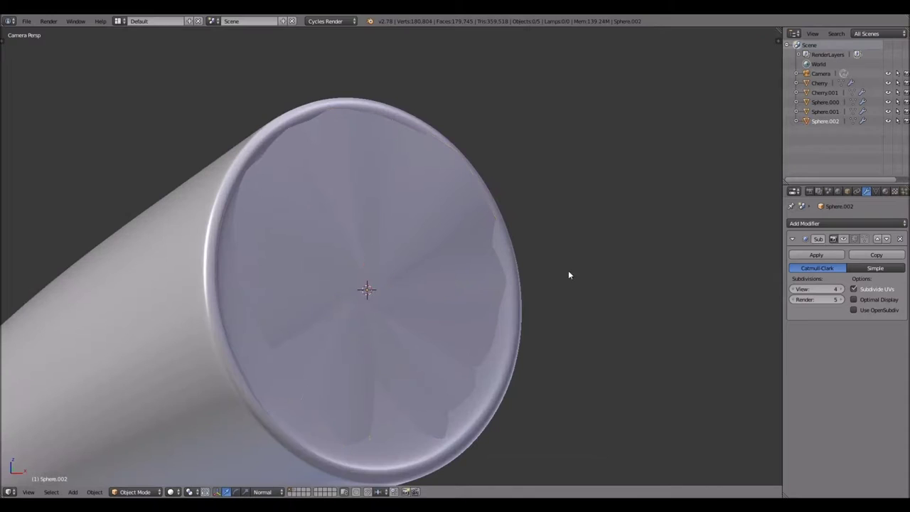
Rotate and reposition the cherries, checking their framing through the camera.
key("r")
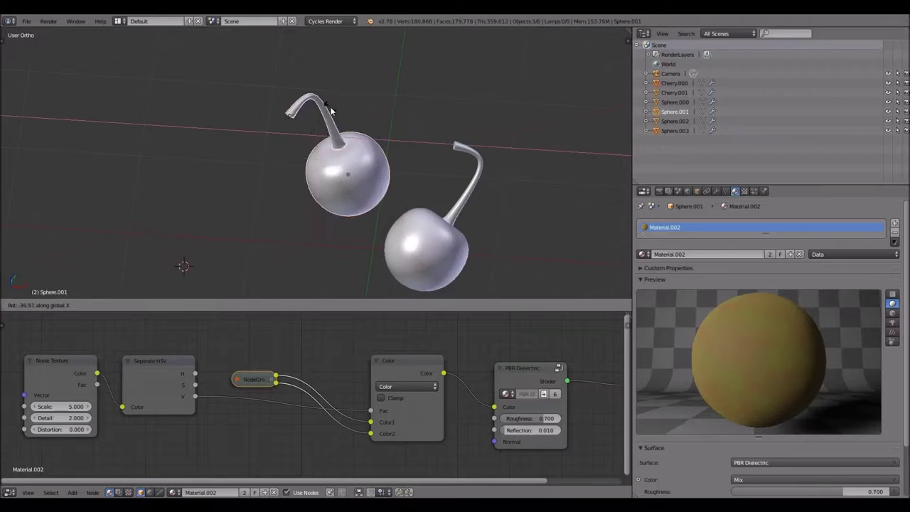
left_click(305, 126)
key("KP_0")
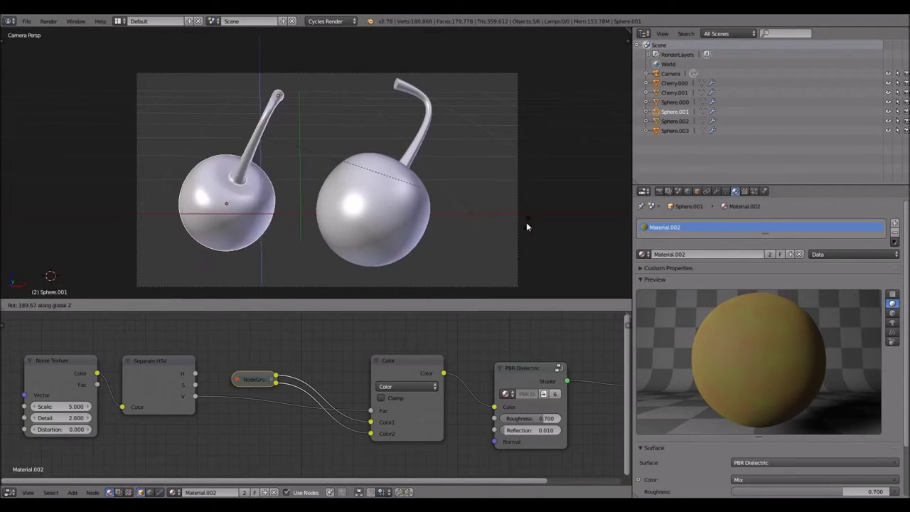
key("Escape")
key("KP_0")
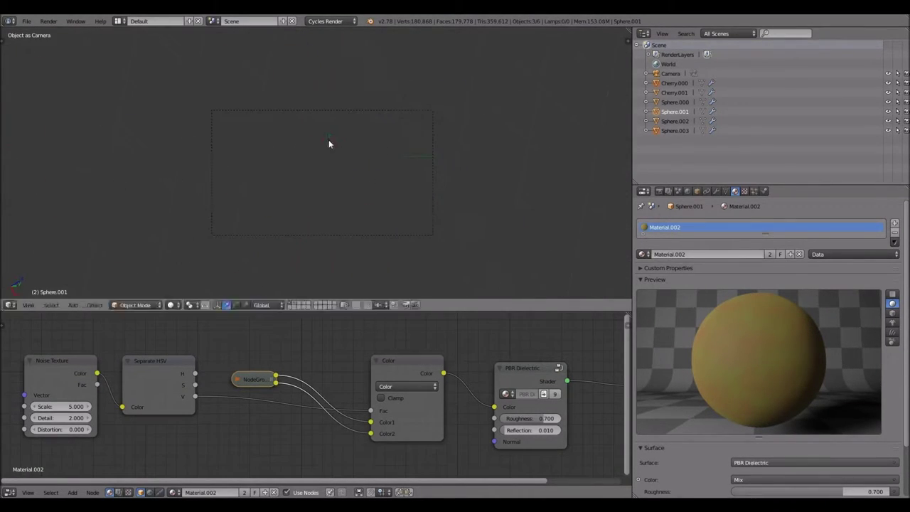
Align the camera to the current view, rotate it to frame both cherries, and check through it.
key("Escape")
key("KP_0")
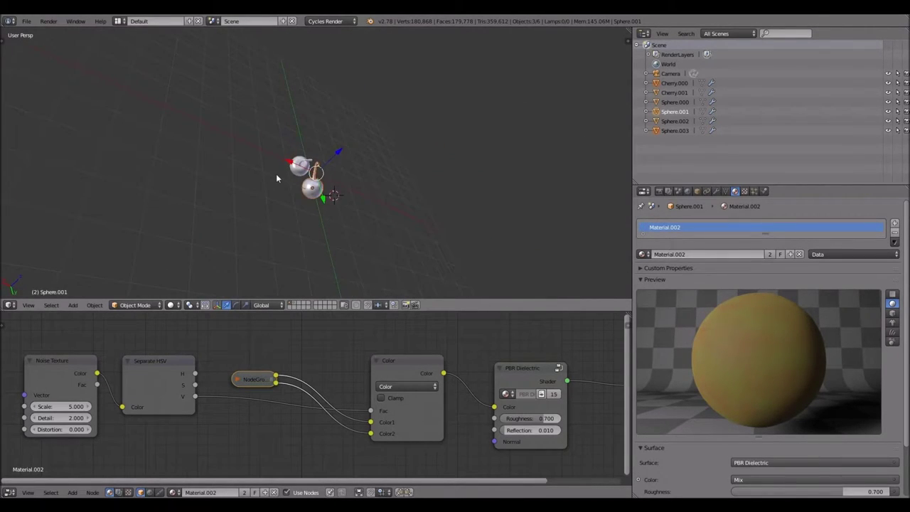
key("space")
type("cam")
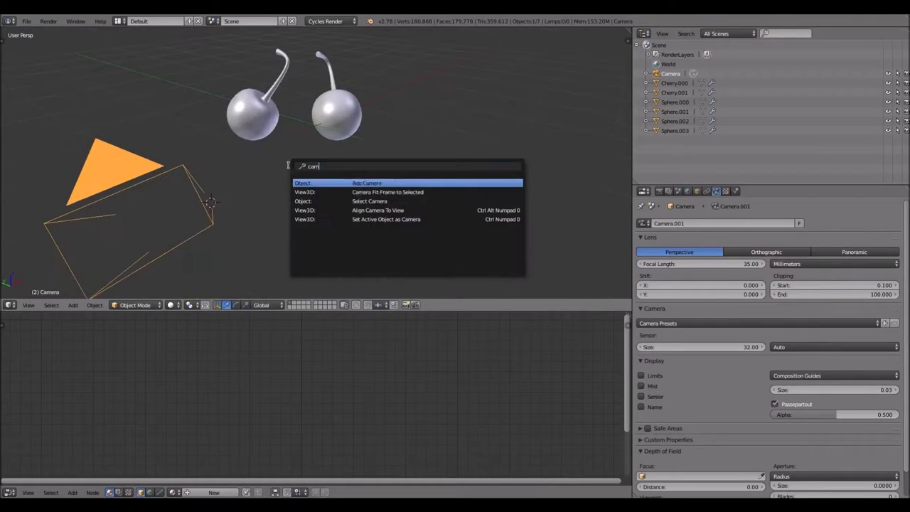
left_click(415, 210)
key("r")
key("r")
left_click(449, 165)
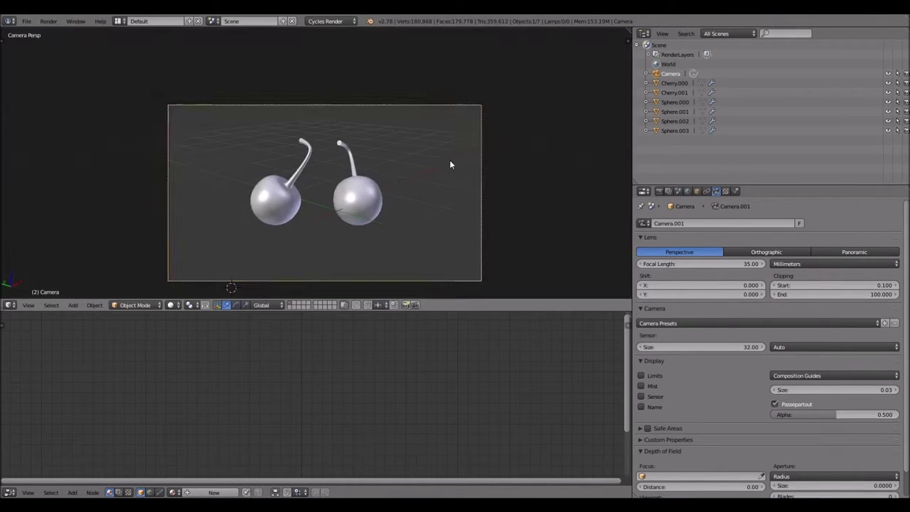
middle_click_drag(446, 165, 687, 367)
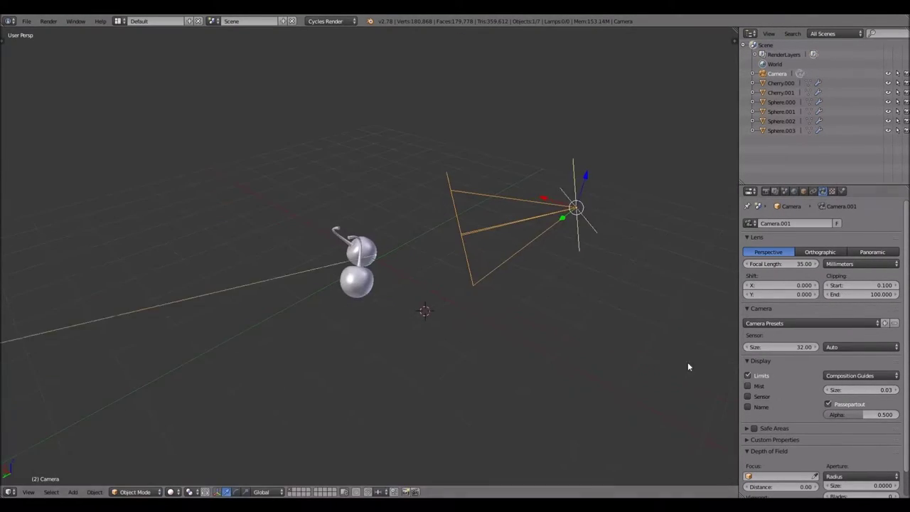
scroll(781, 427, "down", 2)
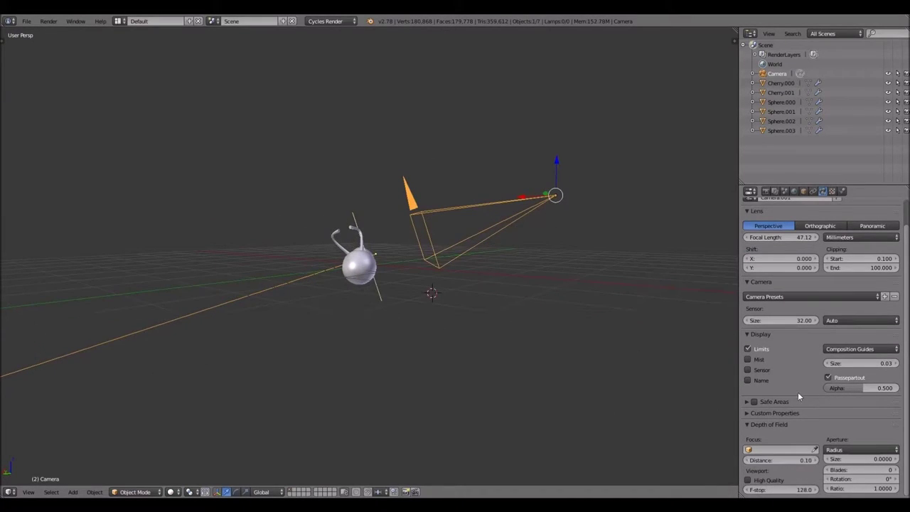
key("KP_0")
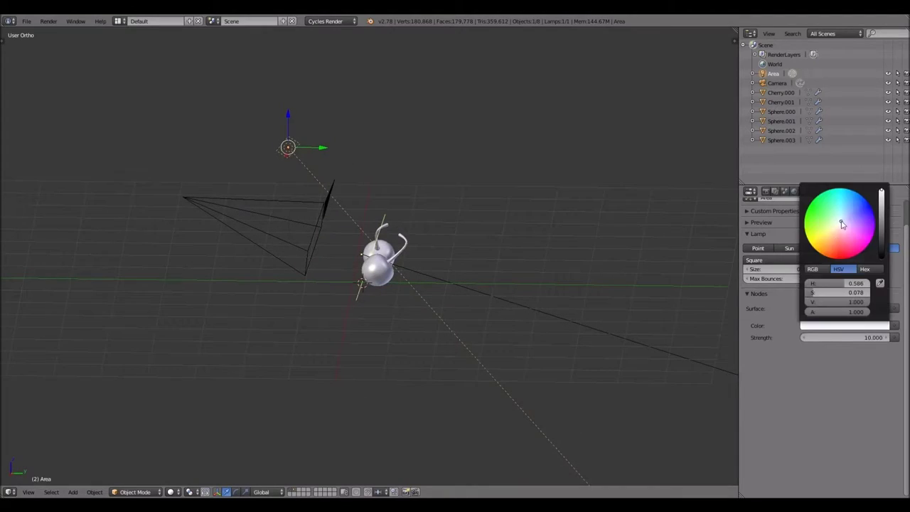
In rendered preview, give the area lamp strength 0.1 and a pale pink colour.
key("KP_0")
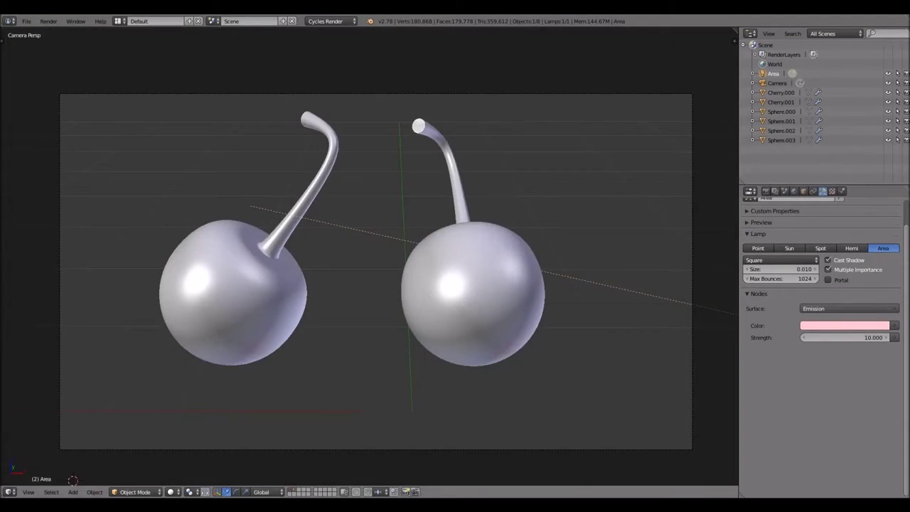
key("shift+z")
left_click(844, 325)
left_click_drag(839, 242, 833, 277)
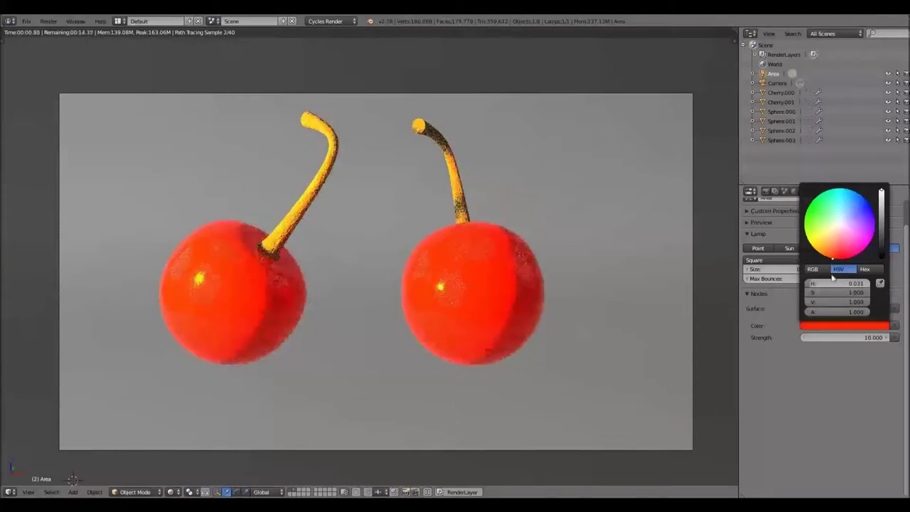
key("BackSpace")
double_click(846, 337)
type("0.1")
key("Return")
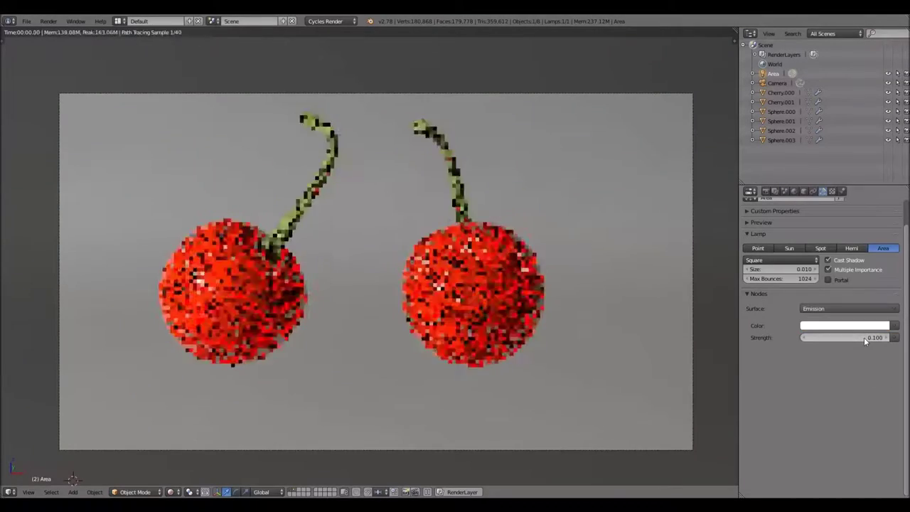
left_click(844, 326)
left_click(840, 217)
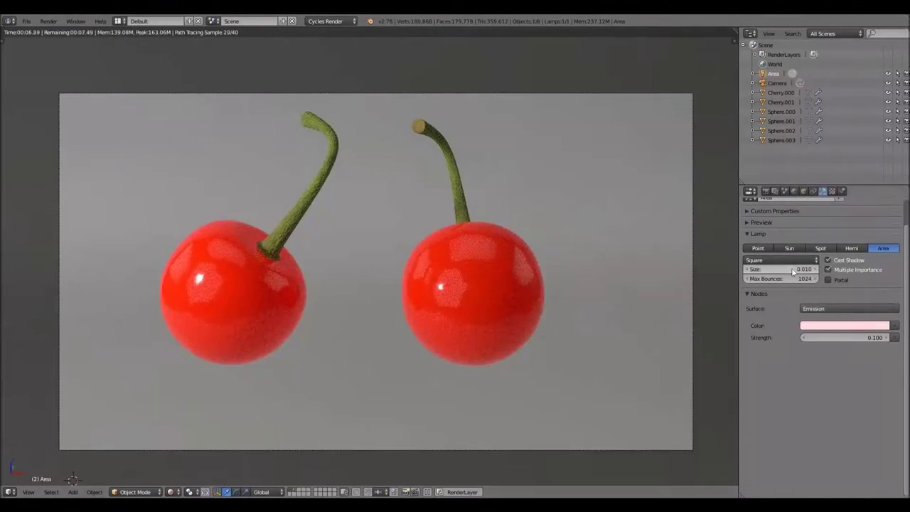
Add a Plane to the scene as a backdrop behind the cherries.
scroll(437, 301, "down", 3)
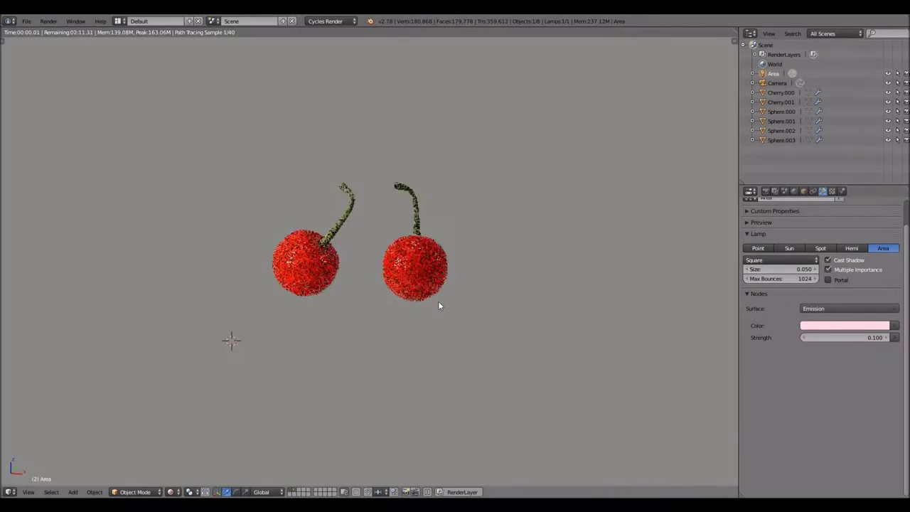
key("shift+z")
key("shift+a")
left_click(417, 205)
key("KP_1")
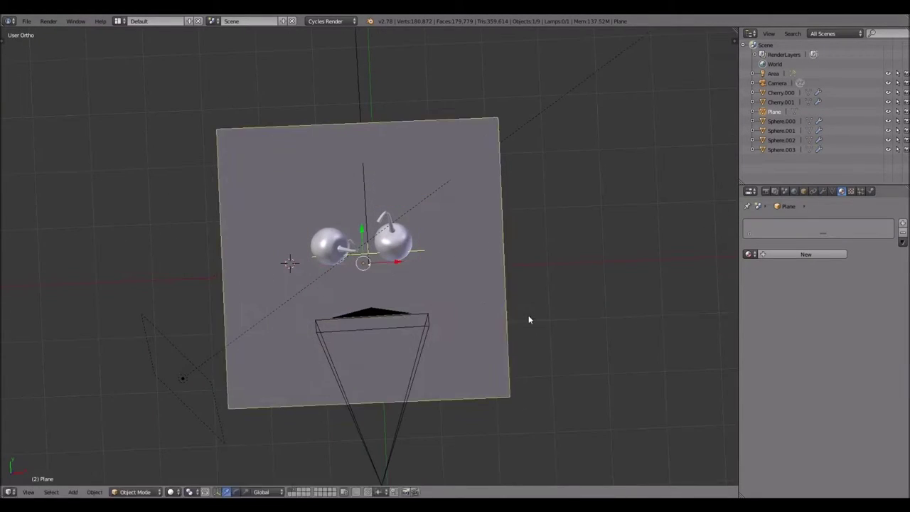
Confirm the enlarged plane and check the backdrop framing through the camera.
left_click(528, 315)
middle_click_drag(528, 315, 404, 202)
key("KP_0")
mouse_move(407, 250)
middle_mouse_down()
mouse_move(374, 264)
mouse_move(500, 289)
middle_mouse_up()
Extrude the plane's far edge upward and tilt it about X into a curved wall.
key("Tab")
key("a")
right_click(526, 305)
key("e")
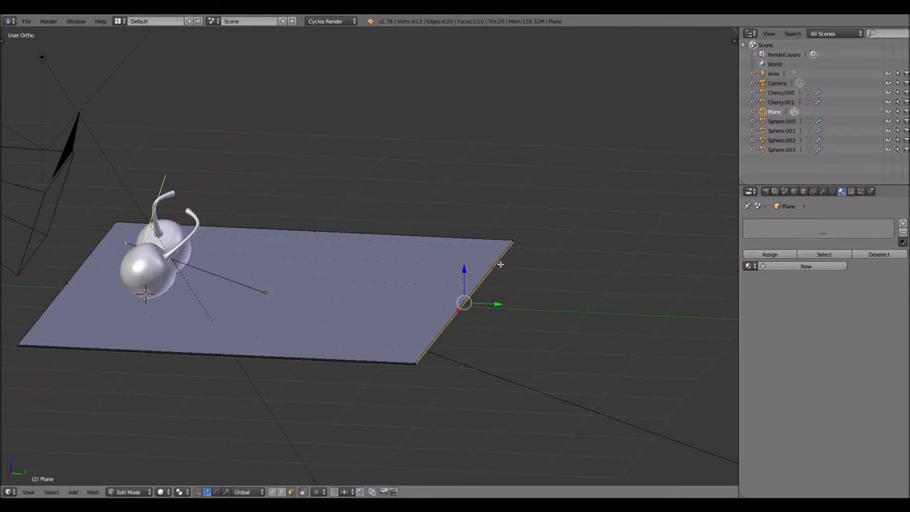
left_click(506, 310)
scroll(490, 380, "up", 3)
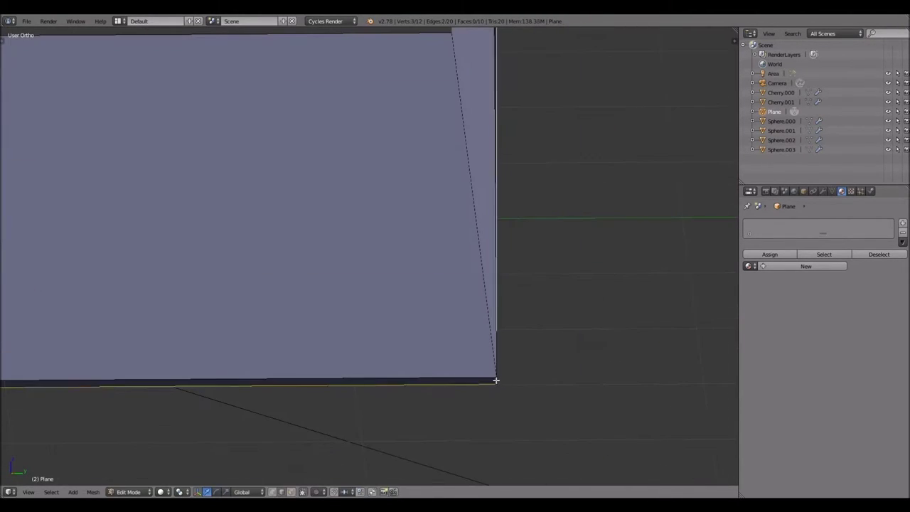
key("r")
key("x")
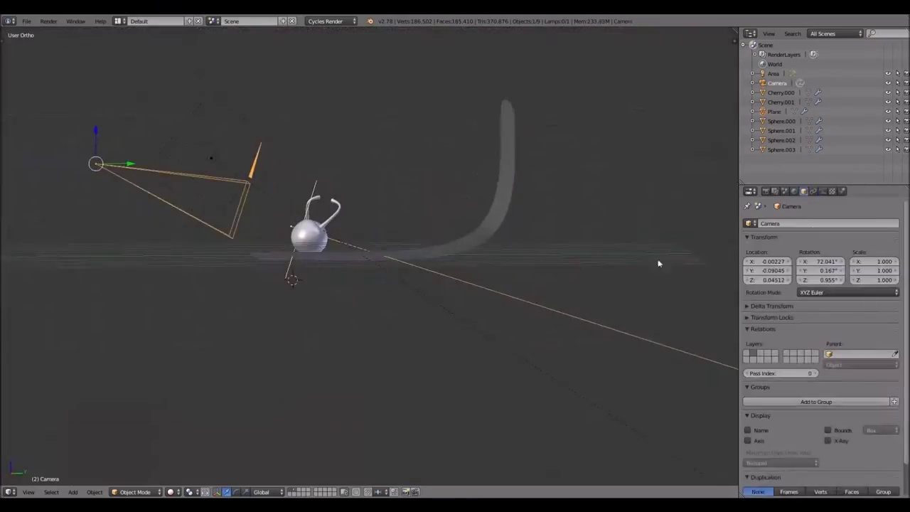
Adjust the camera's lens settings and shrink its display size to 0.03.
left_click(822, 190)
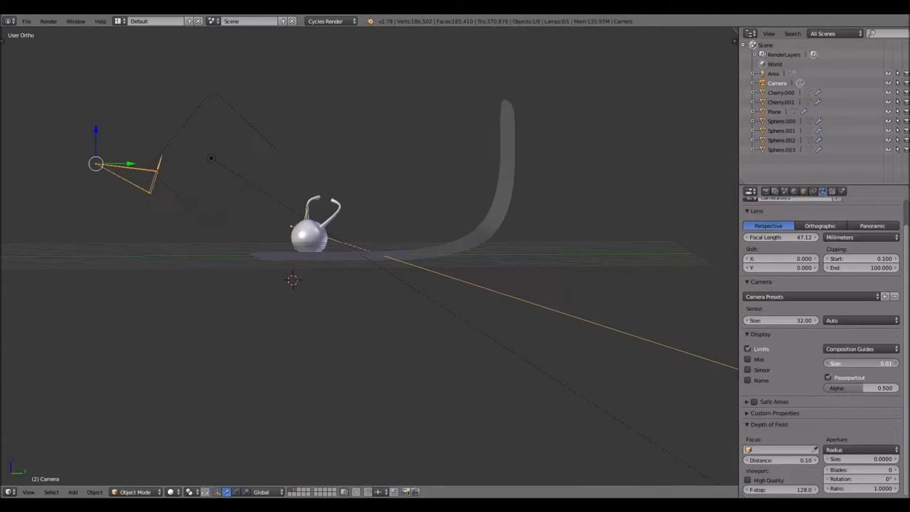
key("g")
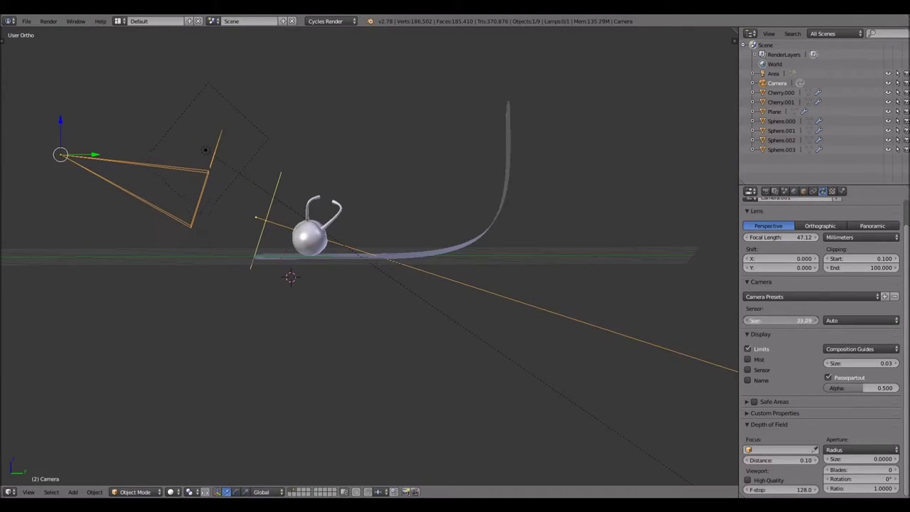
key("KP_0")
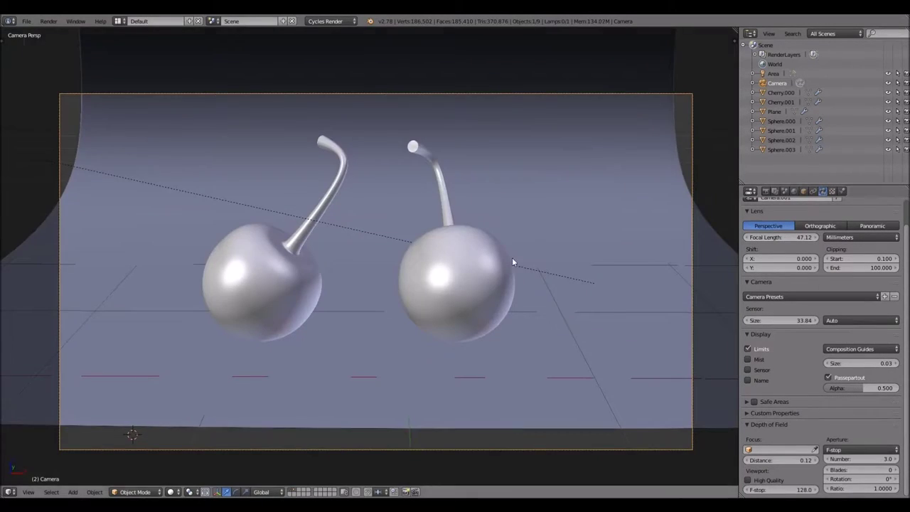
mouse_move(512, 257)
middle_mouse_down()
mouse_move(343, 230)
mouse_move(347, 183)
mouse_move(262, 345)
mouse_move(276, 263)
mouse_move(304, 221)
mouse_move(405, 291)
mouse_move(361, 270)
mouse_move(496, 318)
middle_mouse_up()
key("KP_0")
key("KP_0")
left_click_drag(860, 363, 839, 363)
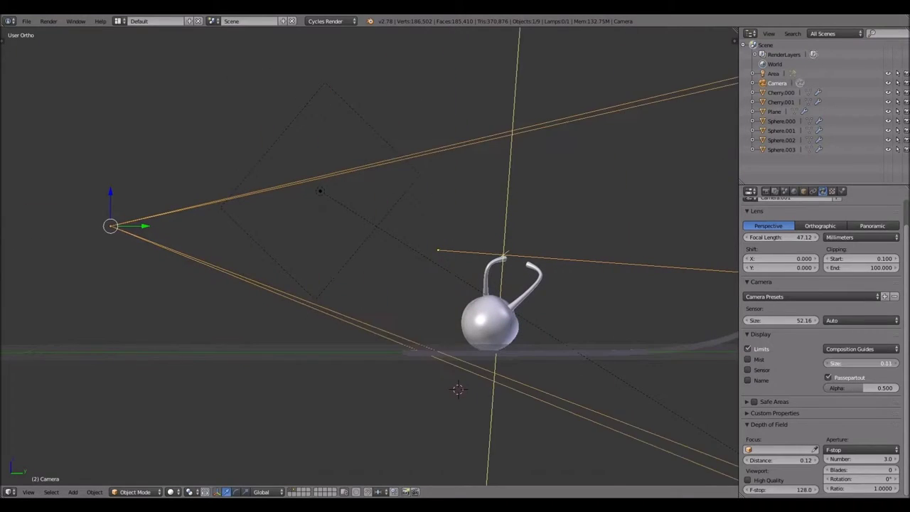
Tilt the camera around its X axis to aim at the cherries.
key("r")
key("x")
type("50")
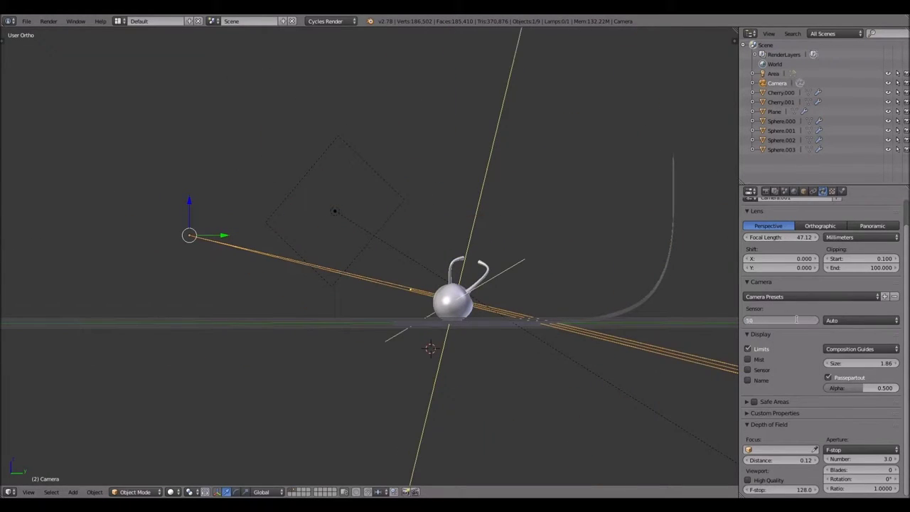
key("KP_0")
mouse_move(657, 290)
middle_mouse_down()
mouse_move(497, 320)
mouse_move(415, 310)
mouse_move(418, 330)
mouse_move(398, 213)
middle_mouse_up()
right_click(415, 310)
key("Tab")
key("Tab")
right_click(326, 213)
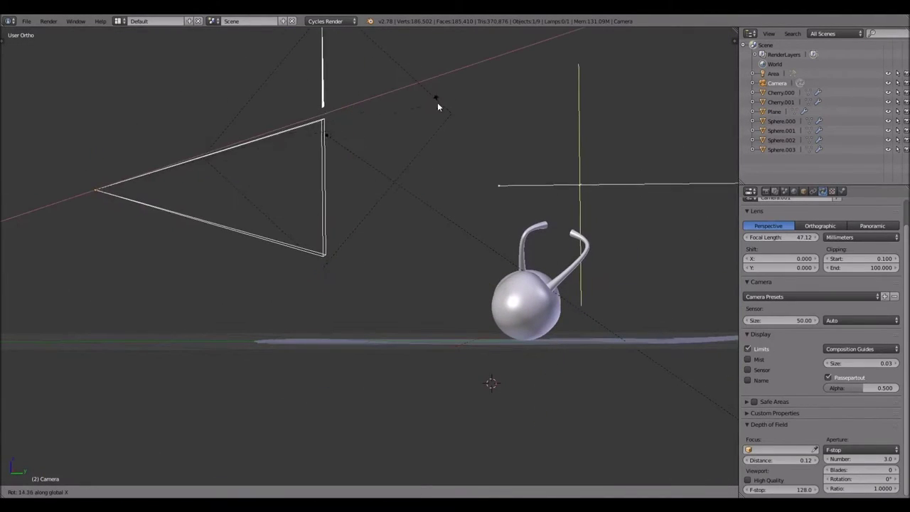
left_click(315, 160)
middle_click_drag(316, 161, 277, 249)
Move the camera vertically along Z to frame both cherries.
key("g")
key("z")
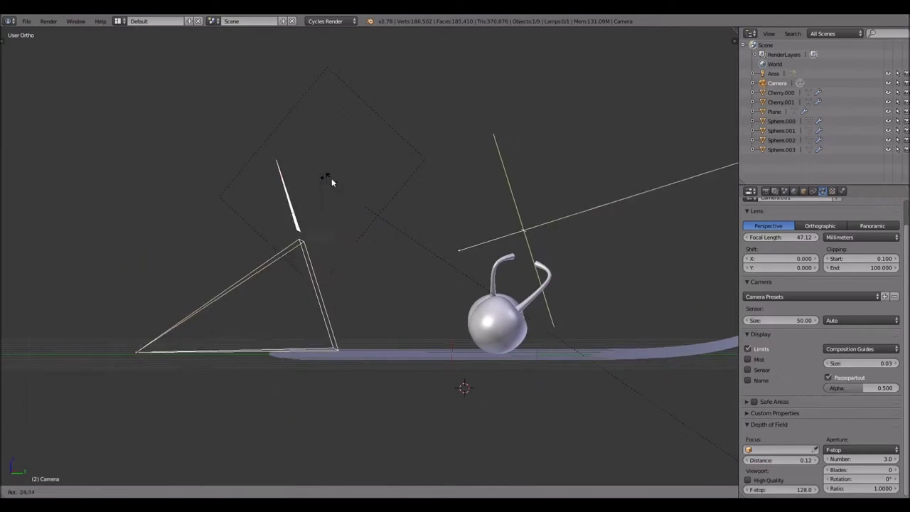
middle_click_drag(332, 181, 298, 211)
key("KP_0")
middle_click_drag(102, 173, 275, 234)
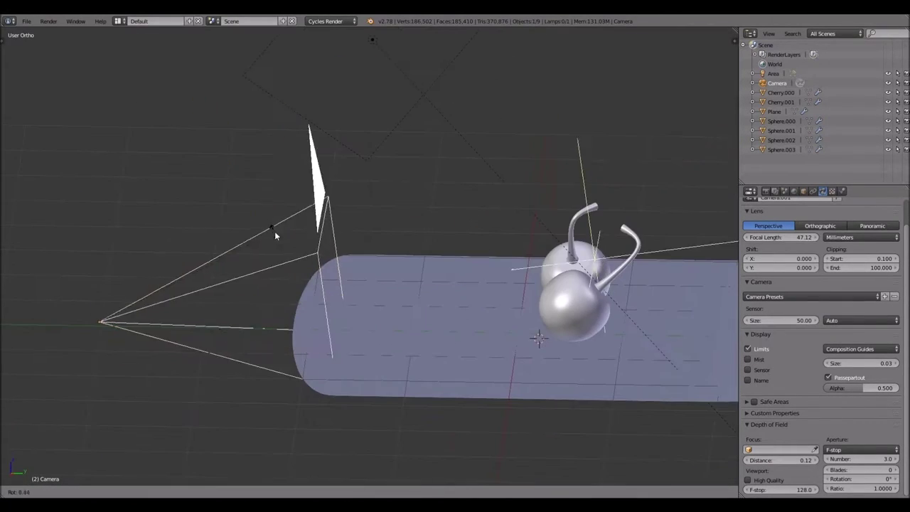
left_click(327, 457)
mouse_move(327, 457)
middle_mouse_down()
mouse_move(401, 305)
mouse_move(407, 336)
mouse_move(368, 336)
middle_mouse_up()
Check the close framing through the camera and set the aperture f-stop to 2.0.
key("KP_0")
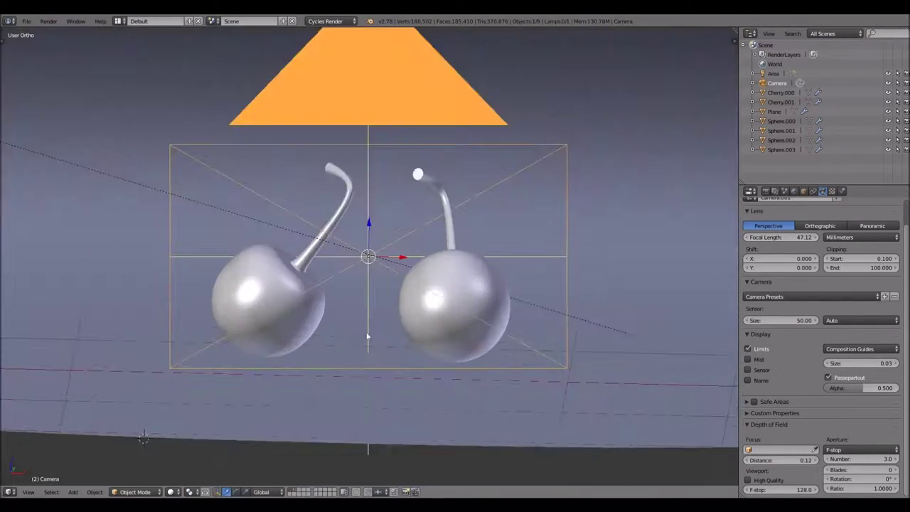
key("KP_0")
mouse_move(309, 321)
middle_mouse_down()
mouse_move(257, 338)
mouse_move(476, 370)
mouse_move(843, 279)
middle_mouse_up()
key("KP_0")
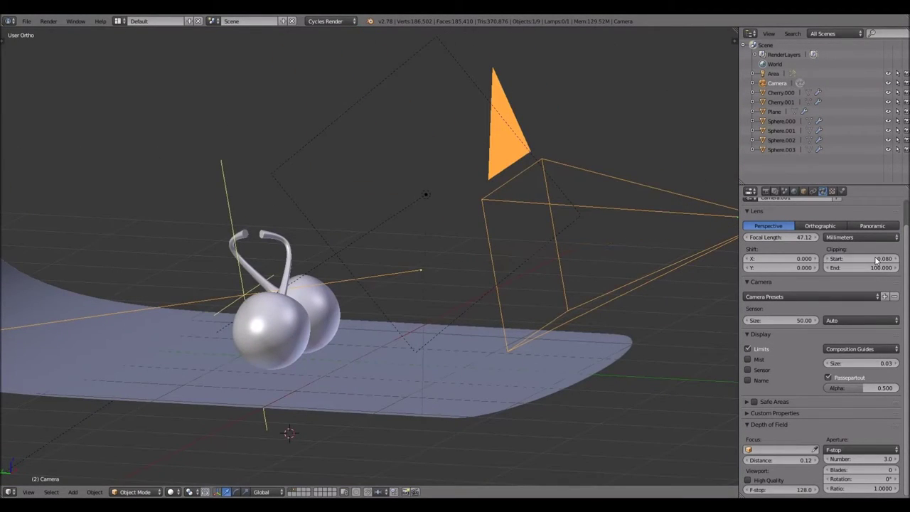
key("KP_0")
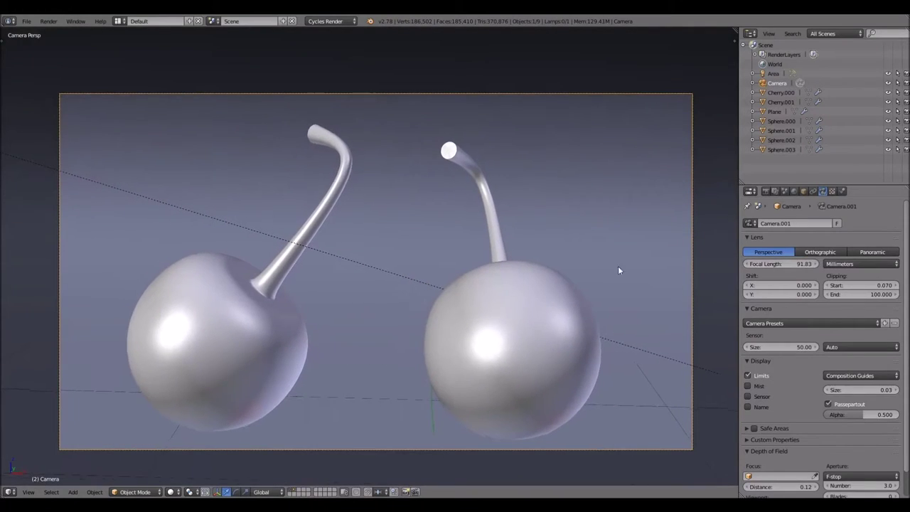
middle_click_drag(384, 302, 347, 408)
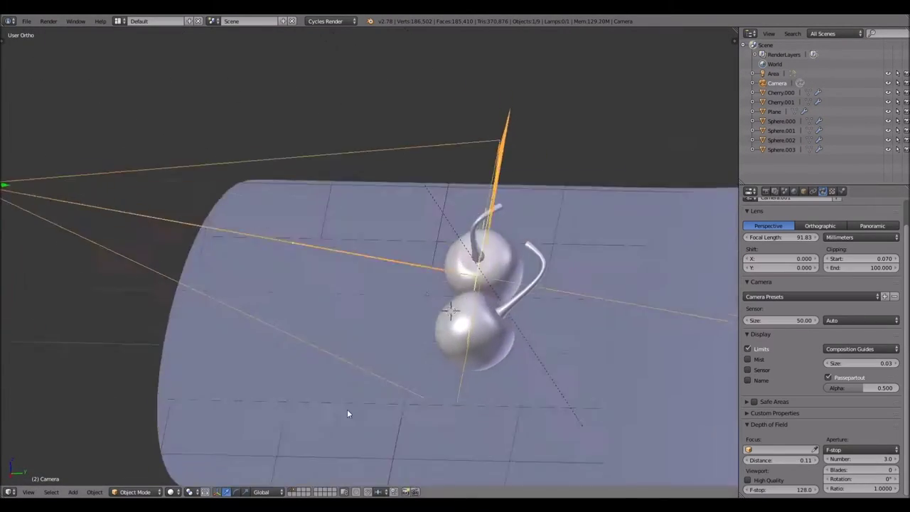
scroll(796, 320, "down", 2)
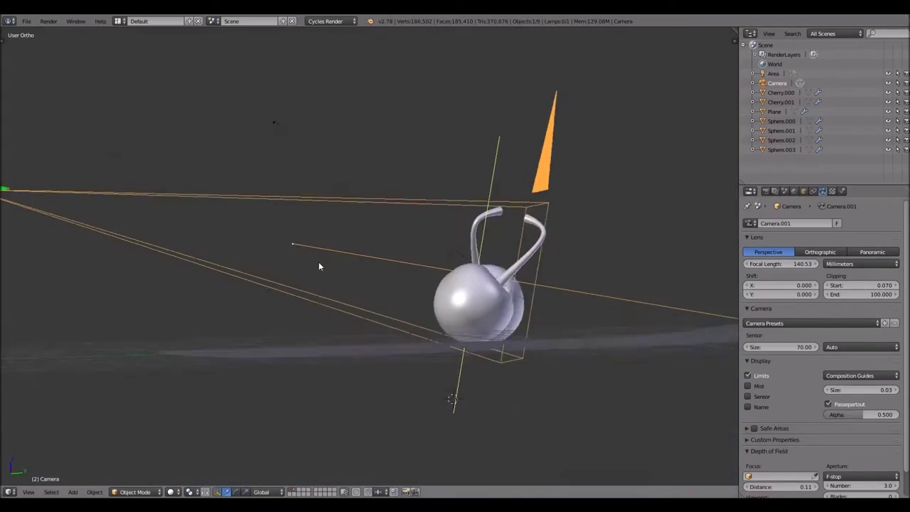
key("KP_0")
left_click(880, 459)
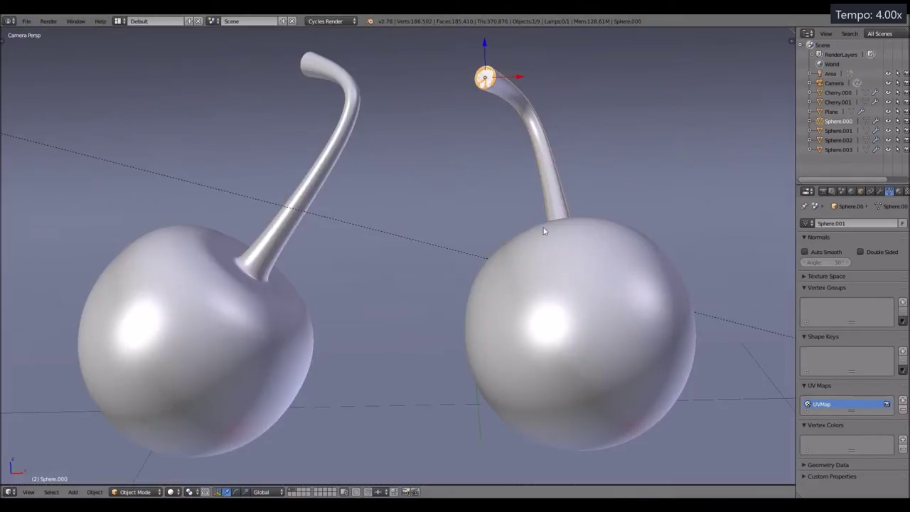
Turn the right cherry around its vertical axis in the Cycles rendered preview.
key("shift+z")
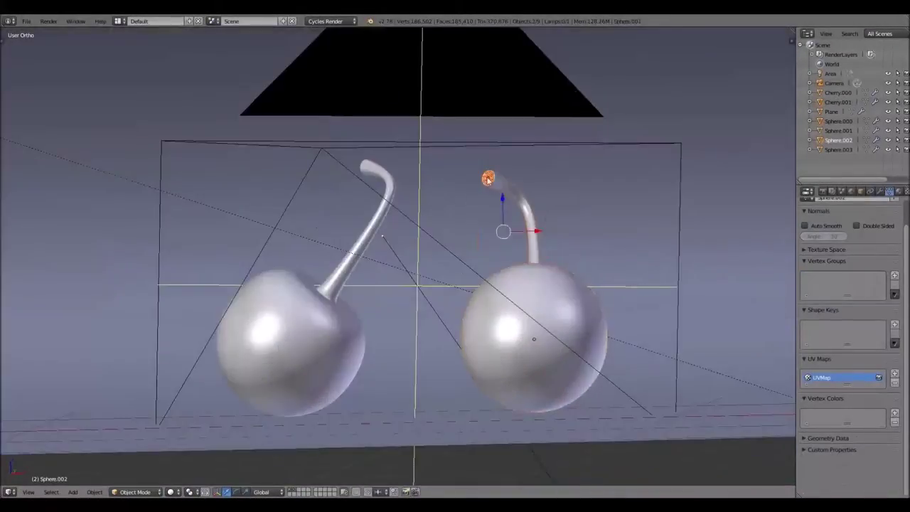
key("r")
key("z")
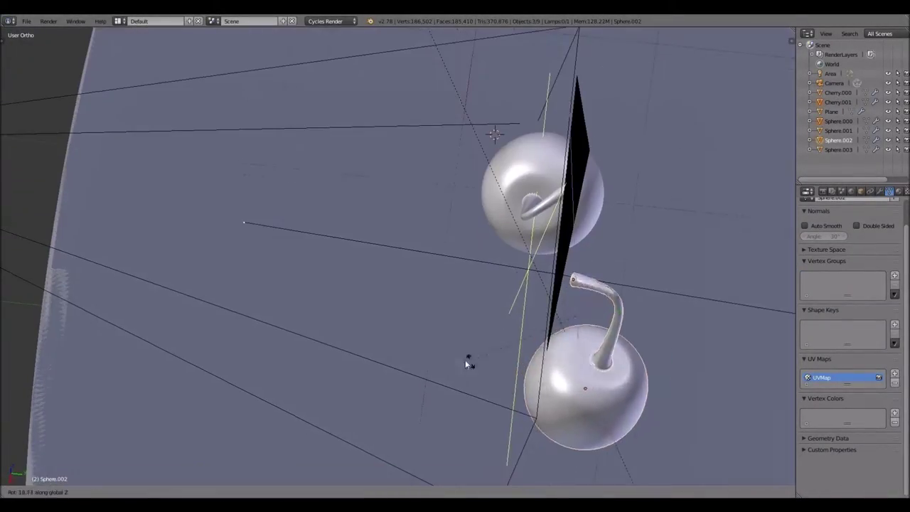
left_click(465, 360)
mouse_move(465, 360)
middle_mouse_down()
mouse_move(506, 111)
mouse_move(476, 300)
mouse_move(484, 410)
mouse_move(379, 349)
middle_mouse_up()
key("r")
key("z")
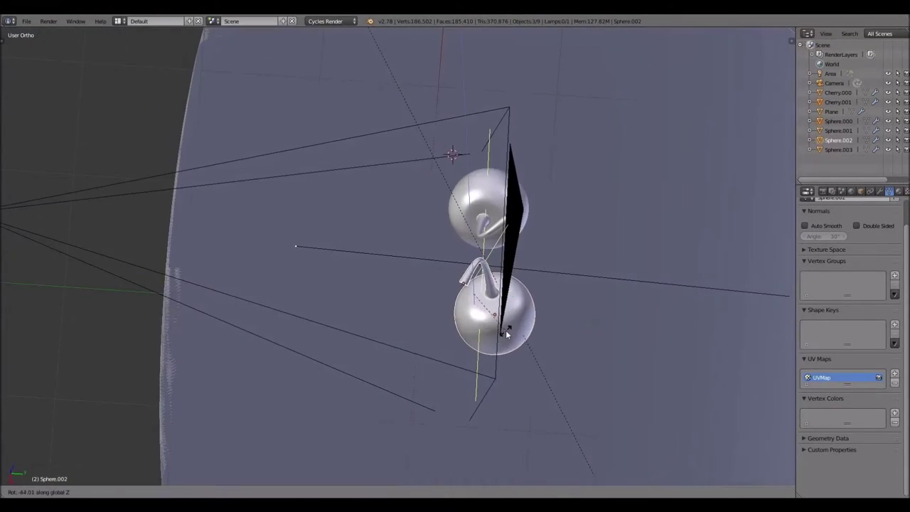
left_click(507, 334)
mouse_move(507, 334)
middle_mouse_down()
mouse_move(585, 291)
mouse_move(499, 259)
middle_mouse_up()
Raise the right cherry slightly along Z, checked from the side view.
key("KP_3")
key("g")
key("z")
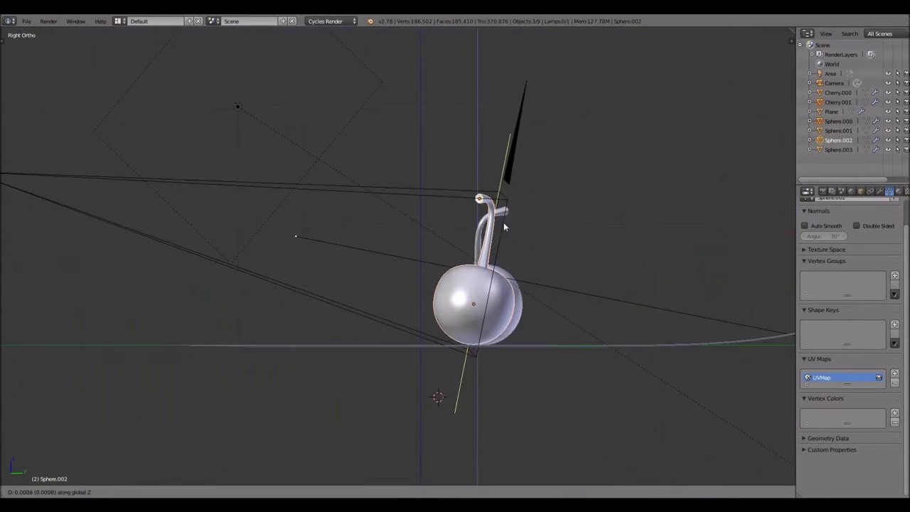
left_click(504, 226)
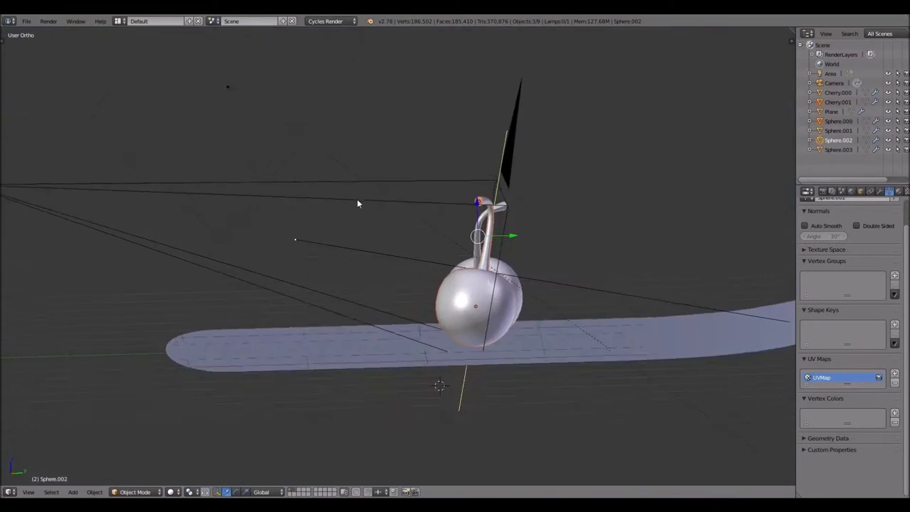
mouse_move(358, 203)
middle_mouse_down()
mouse_move(509, 242)
mouse_move(443, 250)
middle_mouse_up()
Re-aim the camera freely for a tighter close-up of both cherries.
key("KP_0")
key("r")
key("r")
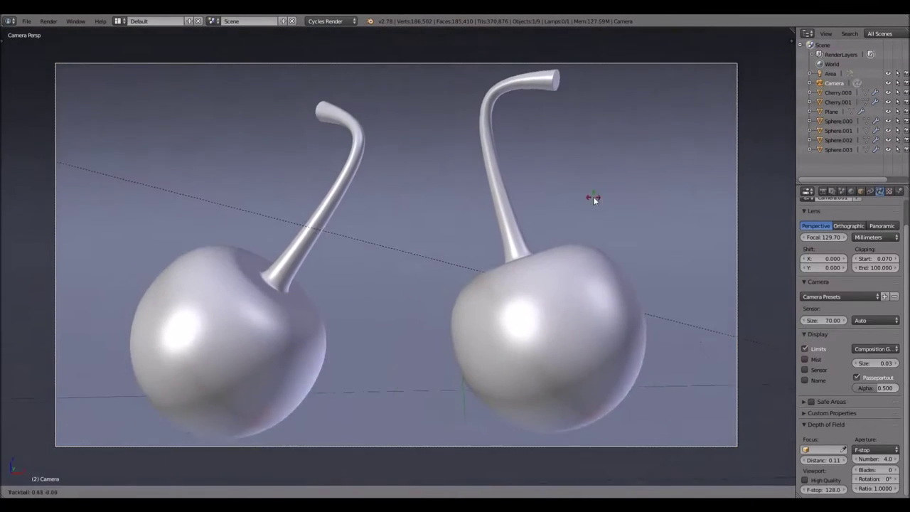
left_click(93, 112)
scroll(93, 111, "up", 3)
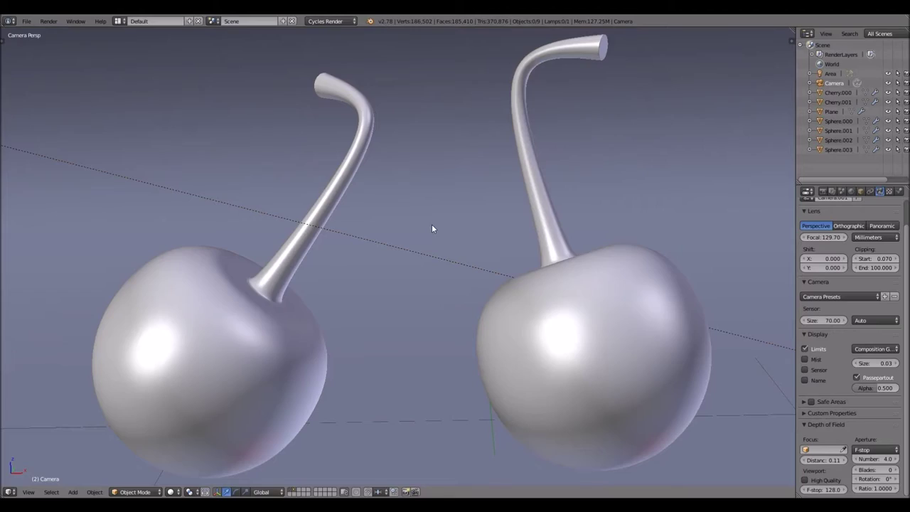
key("shift+z")
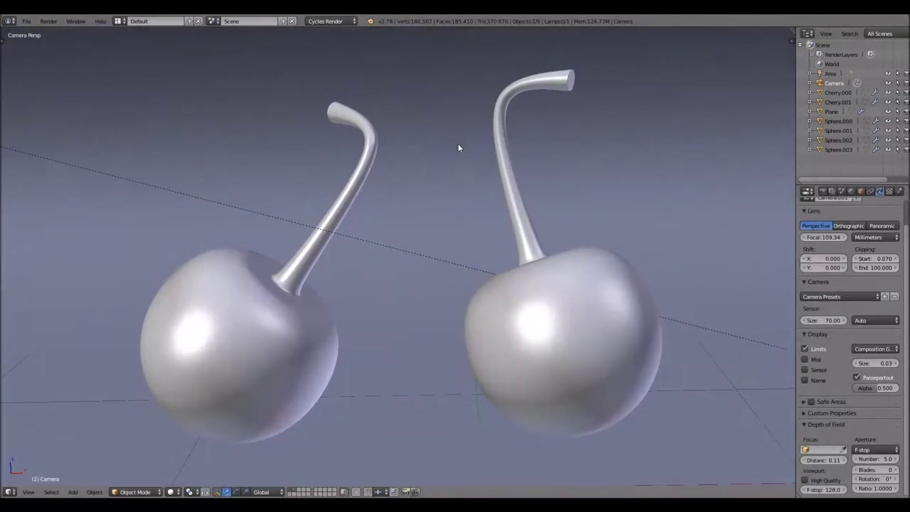
middle_click_drag(459, 144, 458, 124, "shift")
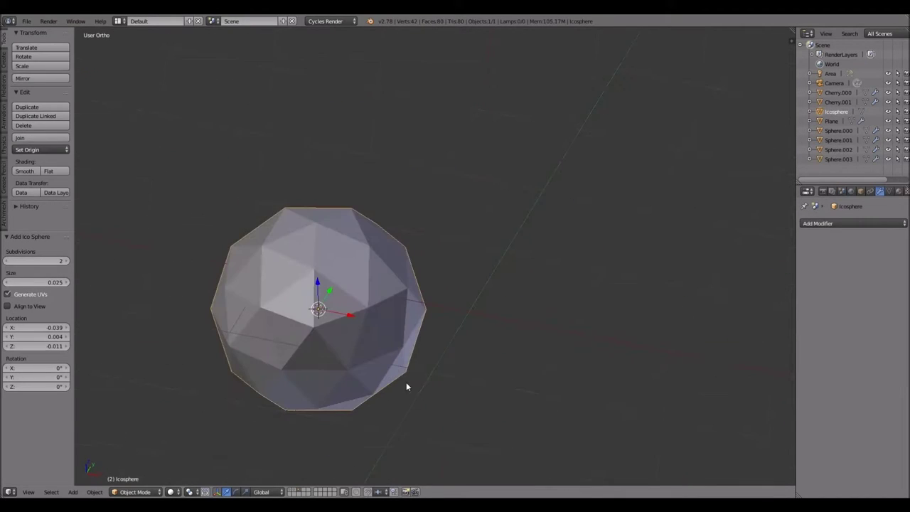
Add an icosphere and scale it down near the cherries.
key("space")
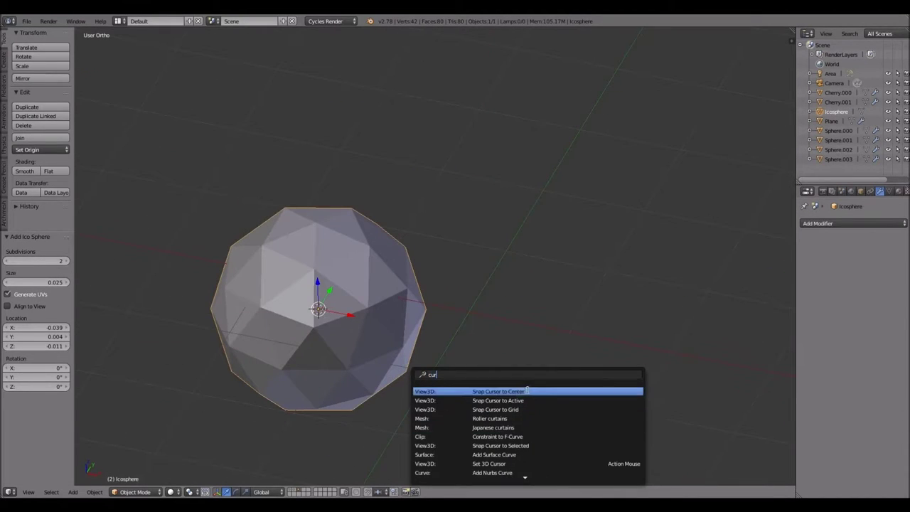
left_click(793, 32)
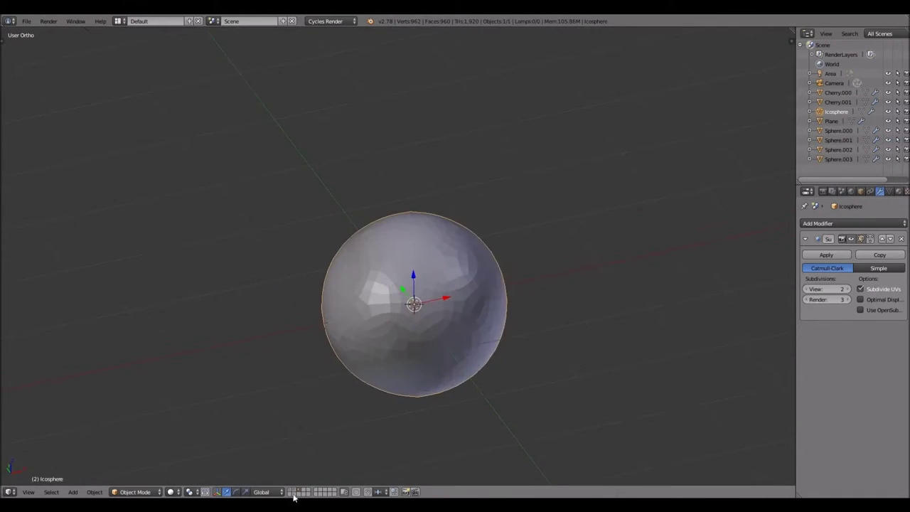
key("s")
left_click(391, 365)
scroll(323, 315, "up", 5)
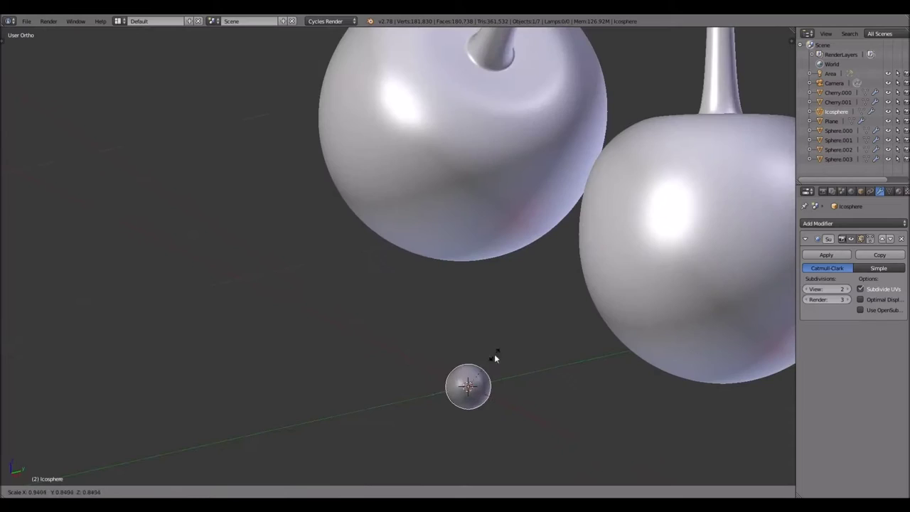
middle_click_drag(496, 359, 642, 249)
scroll(575, 321, "down", 3)
Isolate the icosphere, raise it along Z, and set its viewport subdivision level to 3.
key("KP_1")
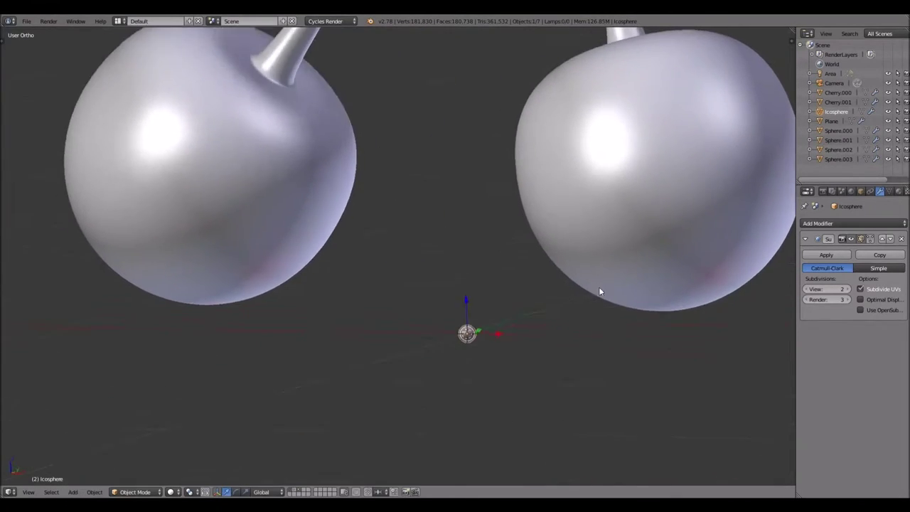
key("KP_Divide")
key("KP_Divide")
key("g")
key("z")
left_click(338, 240)
key("KP_0")
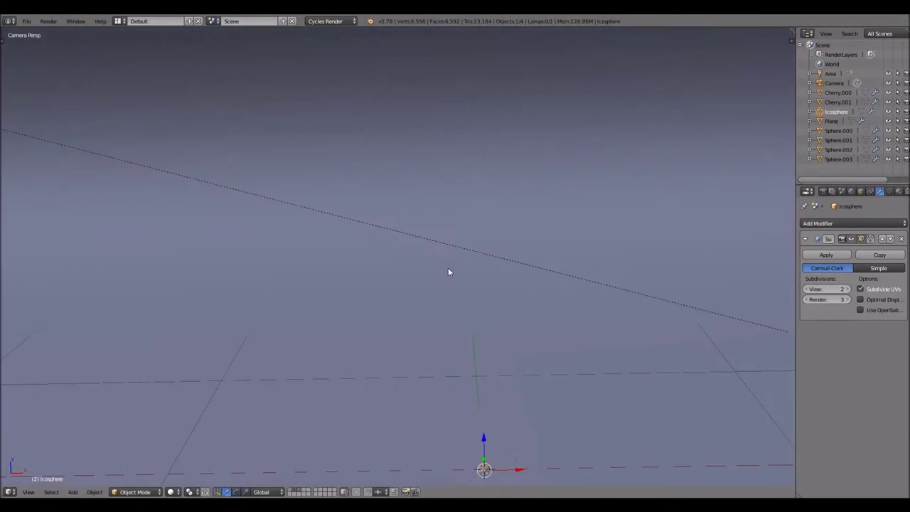
scroll(358, 314, "up", 3)
key("t")
key("t")
left_click(846, 289)
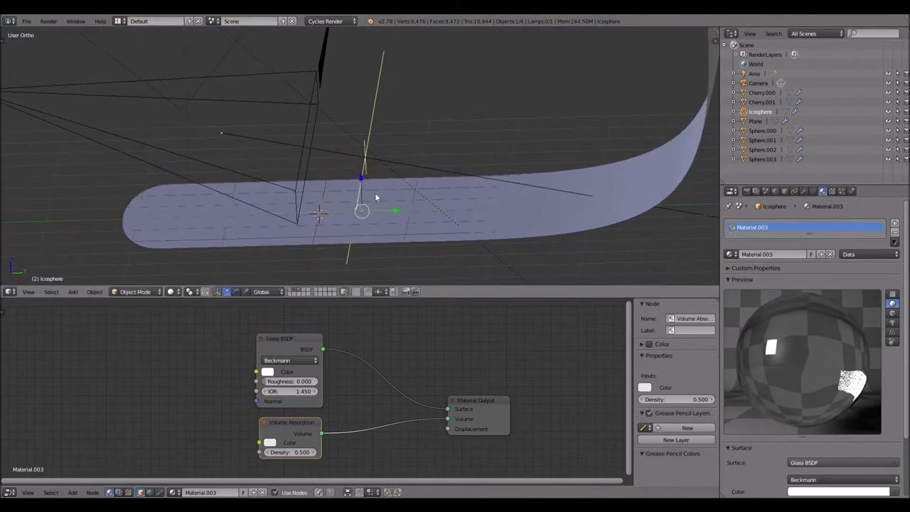
key("KP_0")
Set Cherry2's particle emission distribution to Random.
key("shift+z")
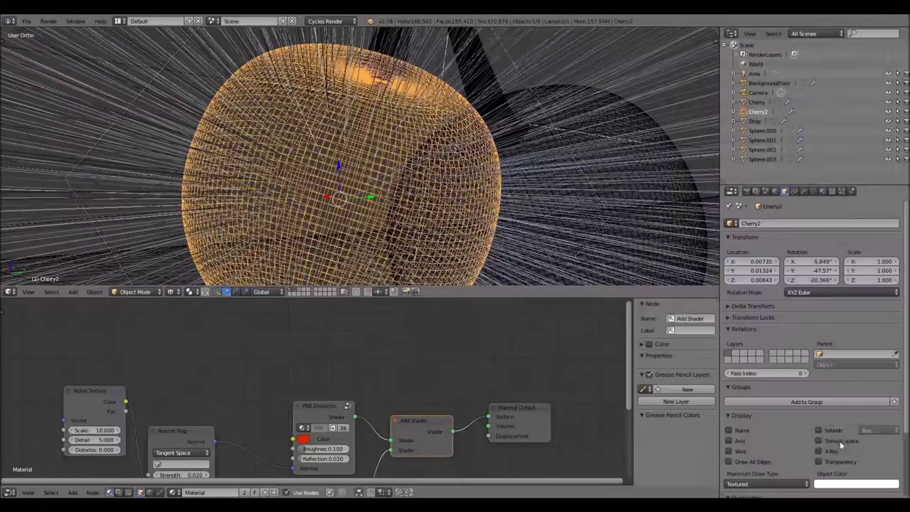
scroll(744, 440, "down", 2)
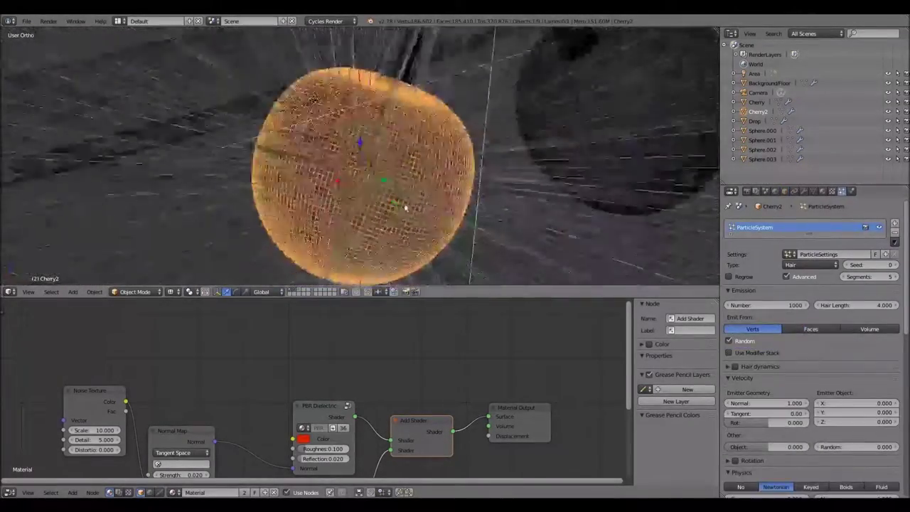
left_click(854, 352)
scroll(776, 380, "down", 1)
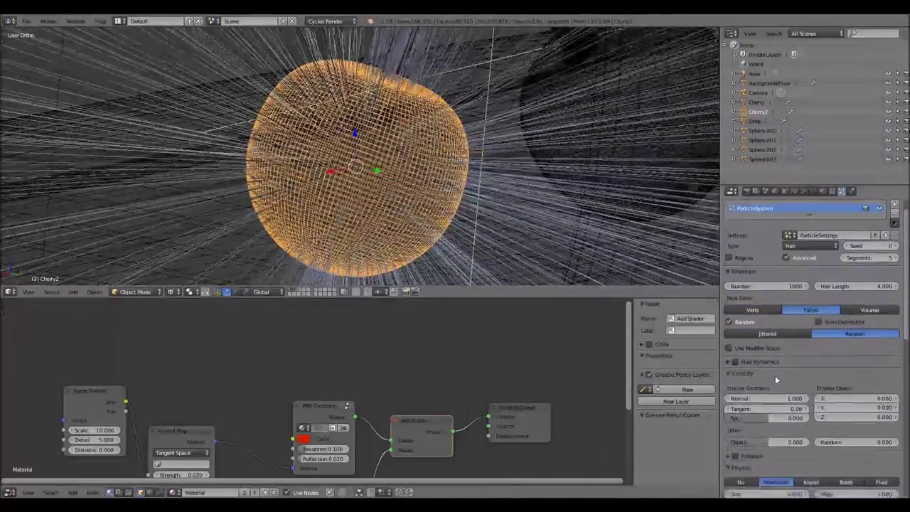
scroll(774, 377, "down", 2)
left_click(752, 326)
Render Cherry2's particles as copies of the Drop object.
left_click(742, 349)
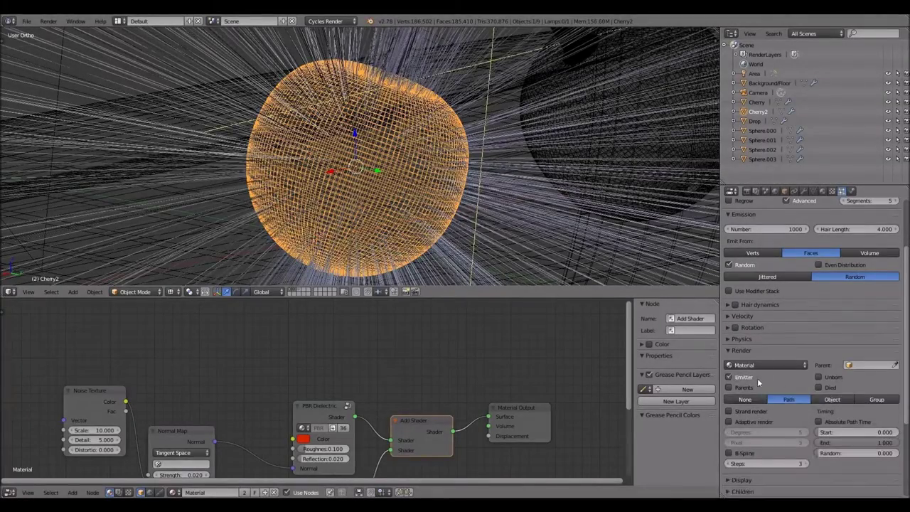
scroll(757, 382, "down", 1)
left_click(832, 380)
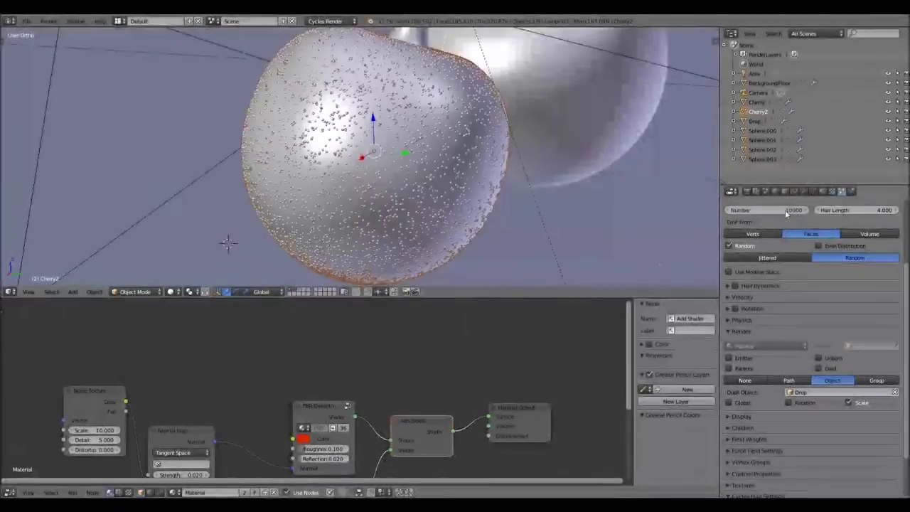
scroll(760, 417, "down", 1)
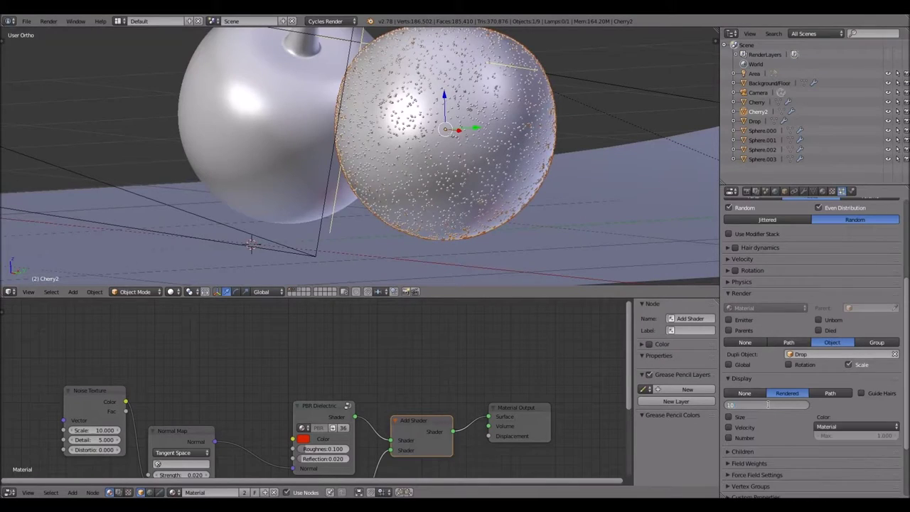
left_click(743, 293)
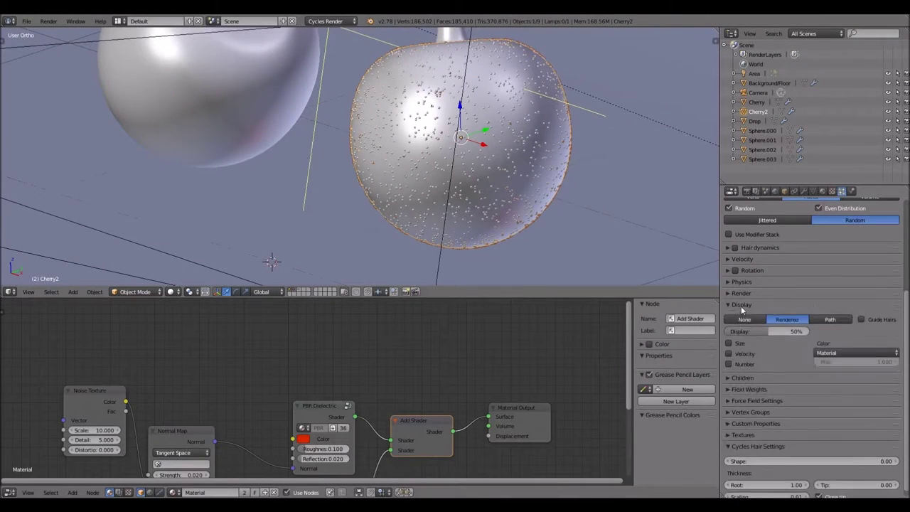
left_click(740, 304)
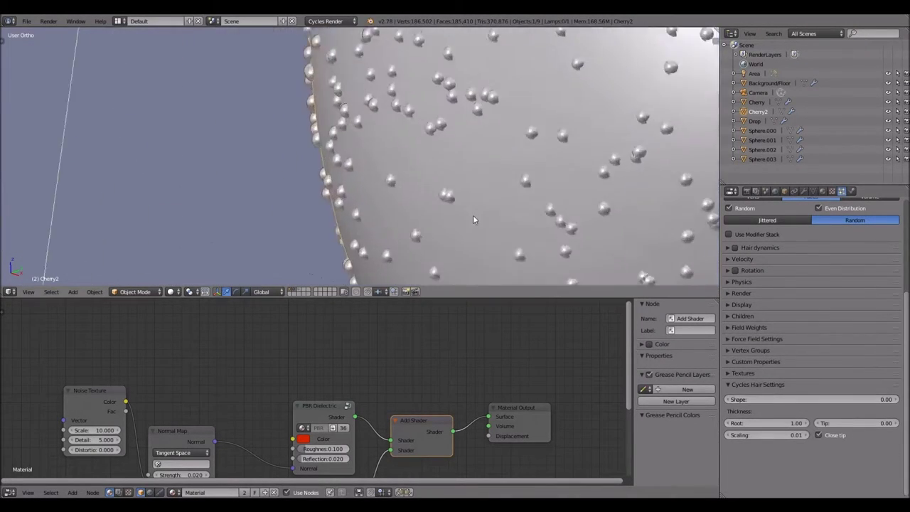
Give the droplets size 0.180, random size 0.795 and Brownian 1.550, then preview in Cycles.
scroll(761, 437, "up", 2)
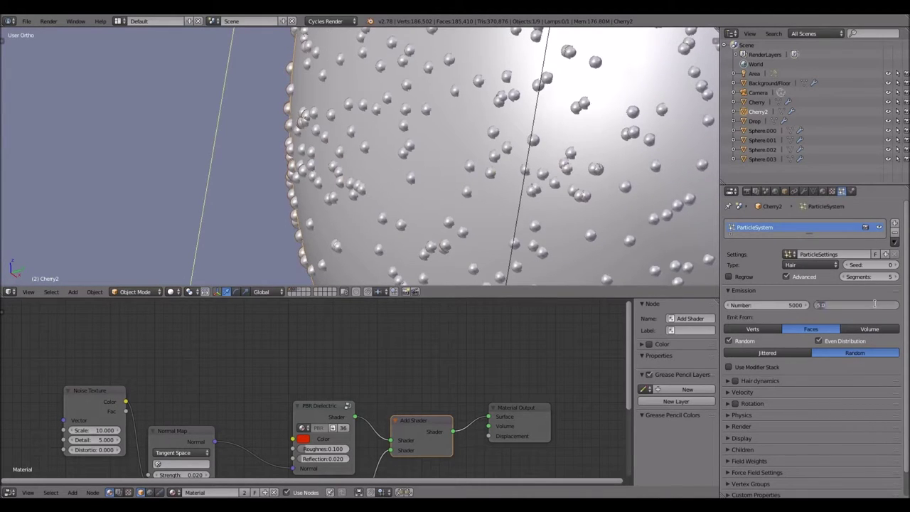
scroll(763, 383, "down", 2)
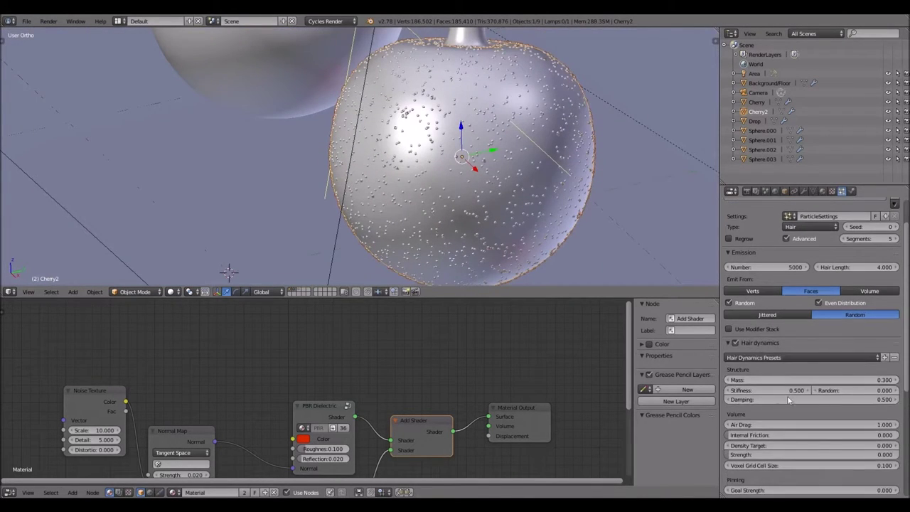
scroll(759, 320, "down", 3)
left_click(747, 281)
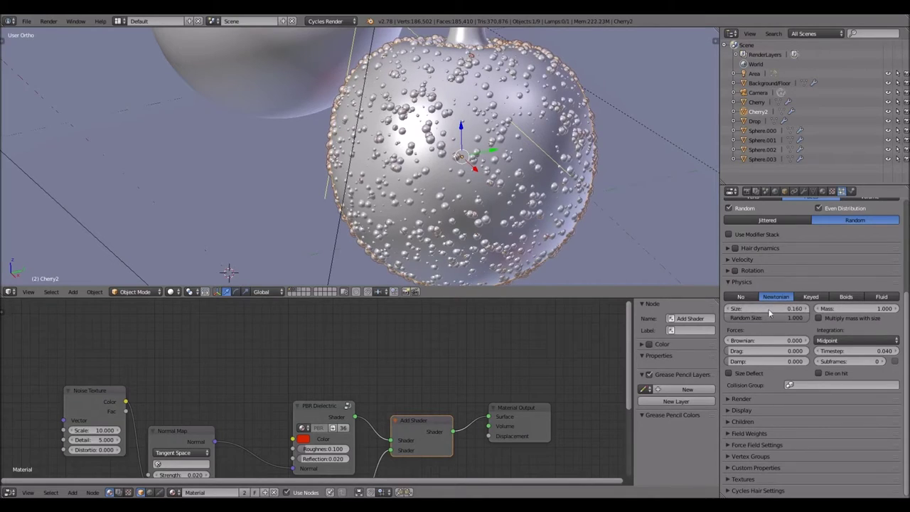
left_click_drag(769, 313, 803, 313)
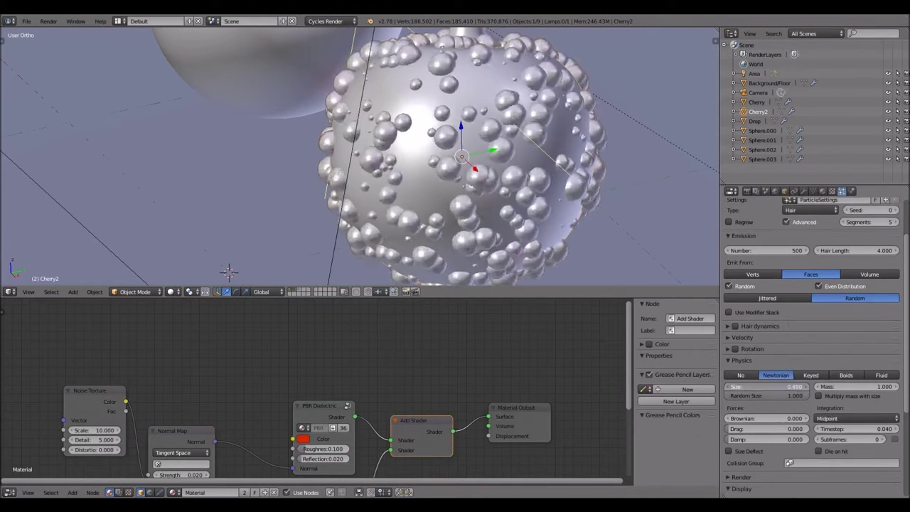
left_click_drag(789, 386, 768, 387)
scroll(750, 277, "down", 1)
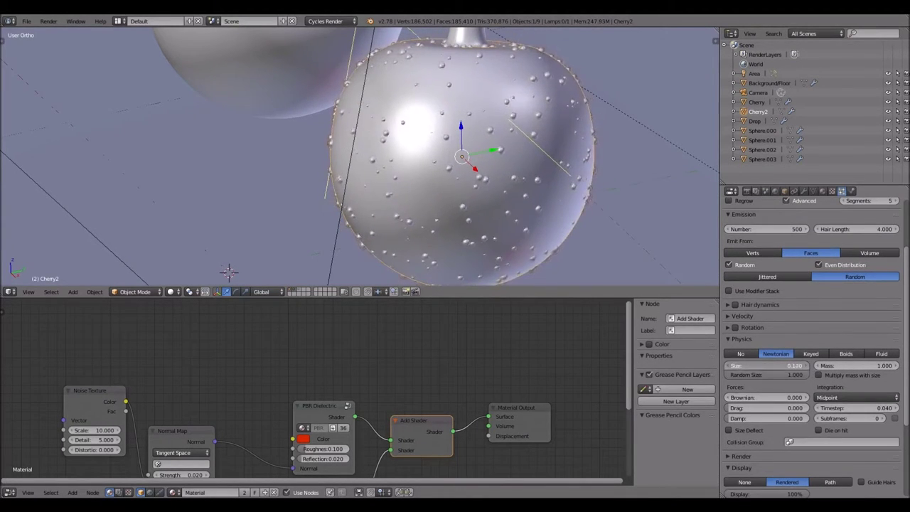
left_click_drag(764, 398, 786, 397)
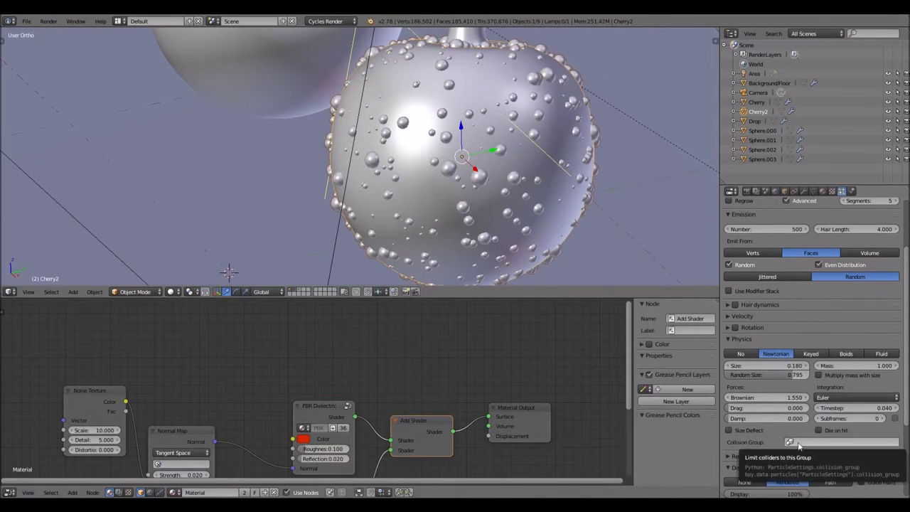
scroll(840, 435, "down", 2)
left_click(743, 399)
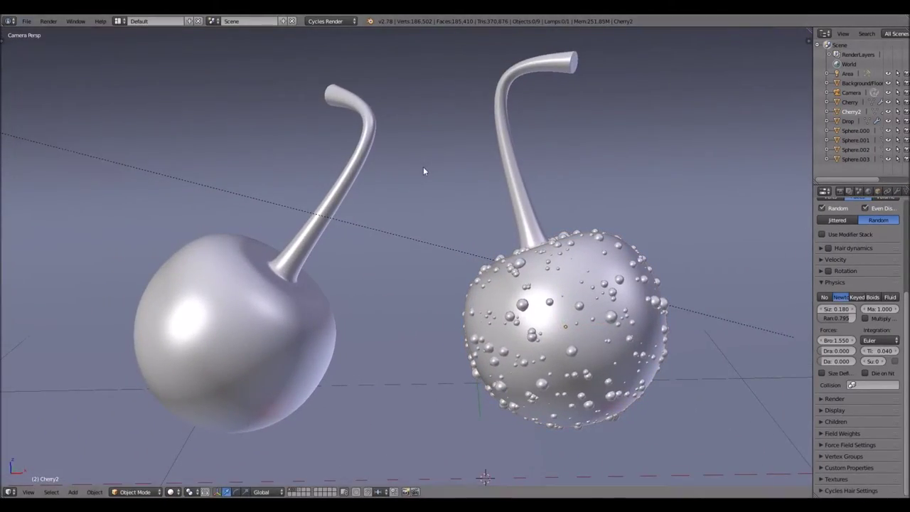
key("shift+z")
key("shift+z")
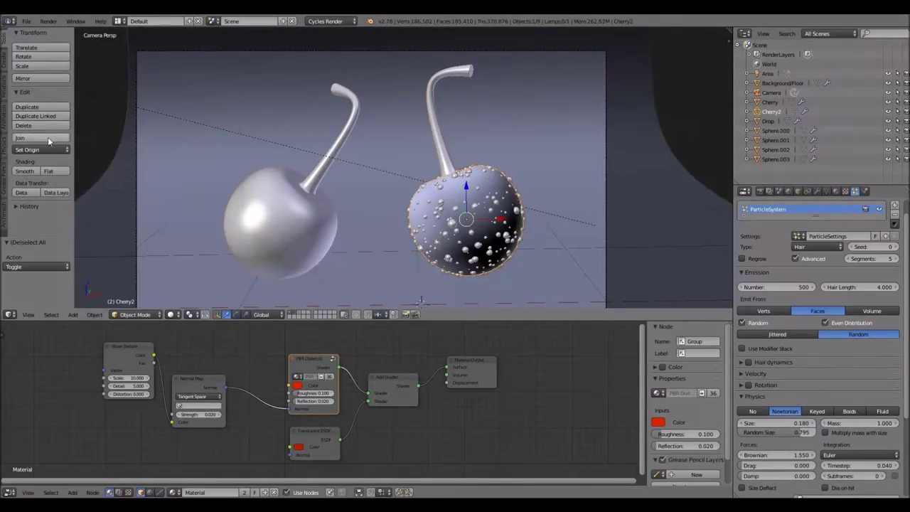
Toggle Cherry2 into Edit Mode and back, then zoom the view.
key("Tab")
key("Tab")
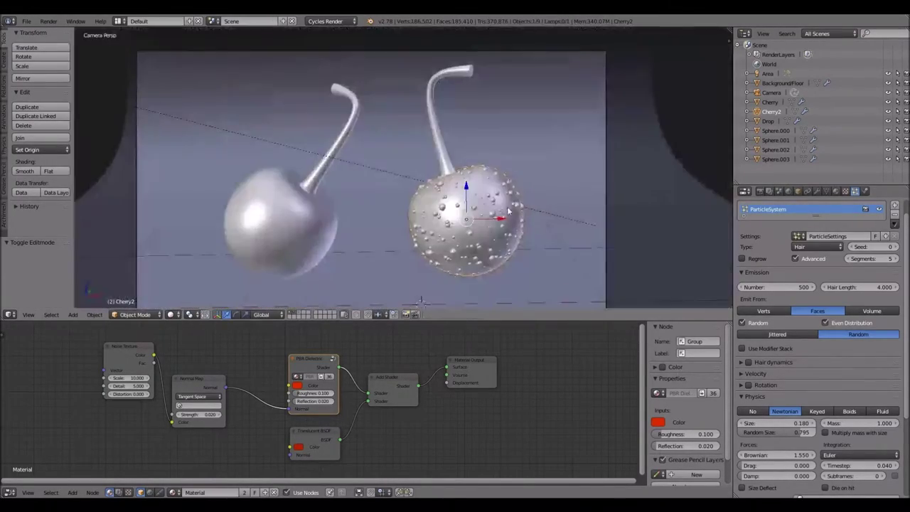
scroll(788, 444, "up", 3)
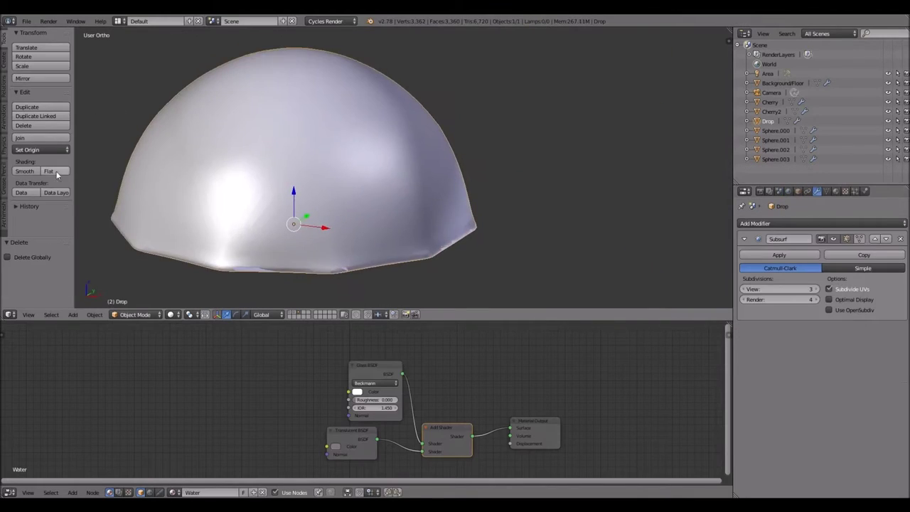
Shade the drop flat then smooth, toggle Edit Mode, and leave local view.
left_click(57, 175)
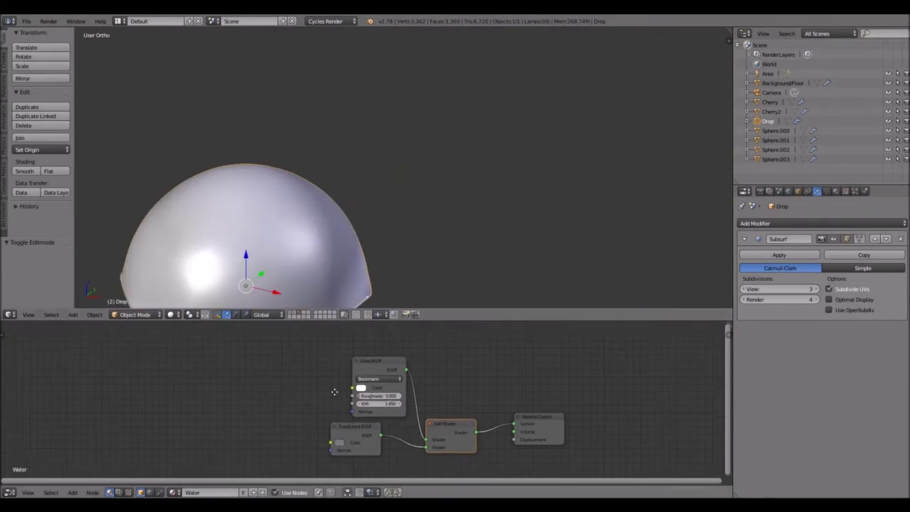
scroll(425, 225, "down", 2)
scroll(441, 192, "down", 1)
left_click(823, 239)
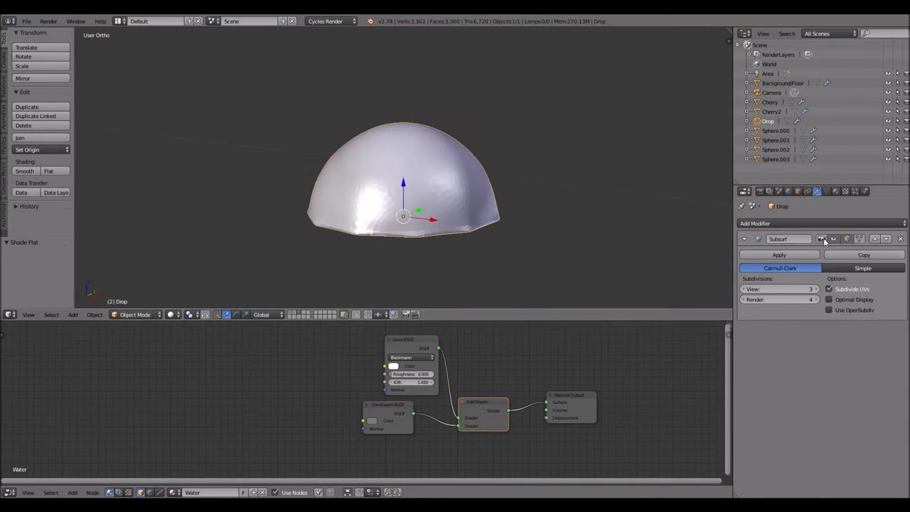
mouse_move(427, 185)
middle_mouse_down()
mouse_move(371, 153)
mouse_move(511, 284)
middle_mouse_up()
key("Tab")
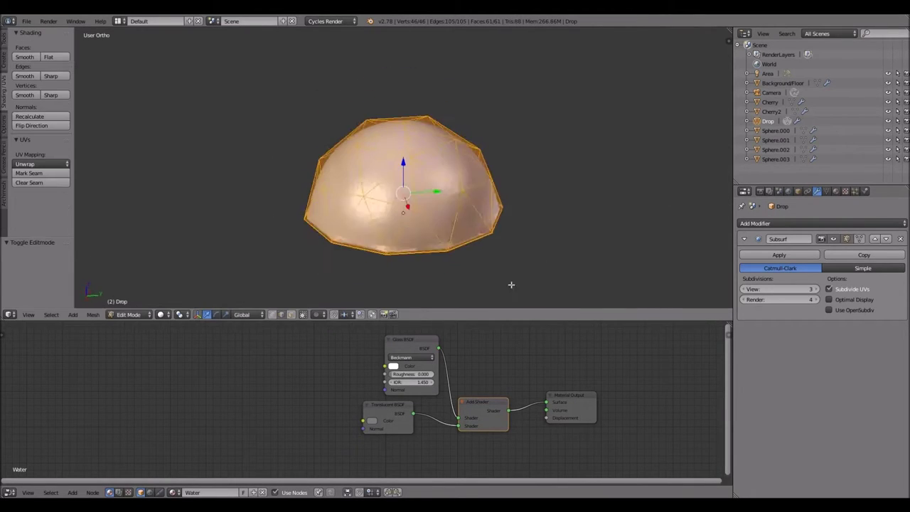
key("Tab")
mouse_move(274, 210)
middle_mouse_down()
mouse_move(206, 218)
mouse_move(454, 307)
mouse_move(544, 211)
middle_mouse_up()
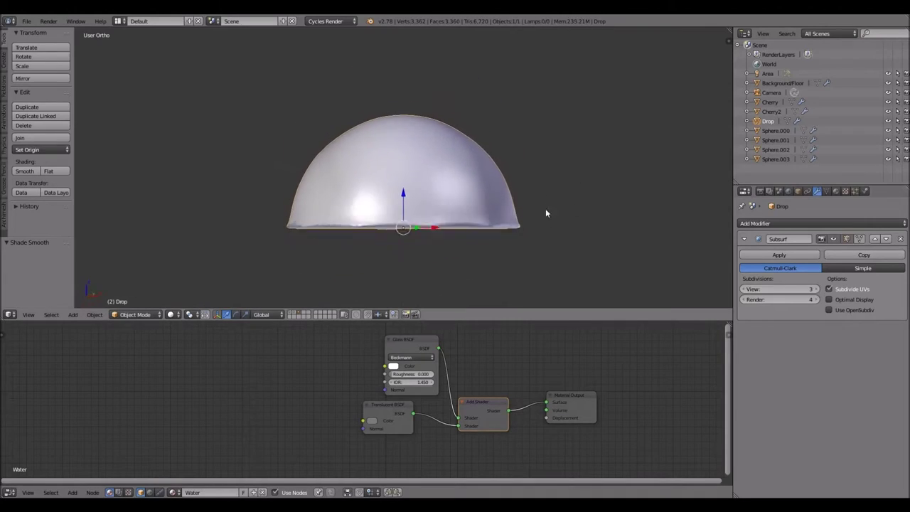
key("KP_Divide")
scroll(396, 248, "down", 5)
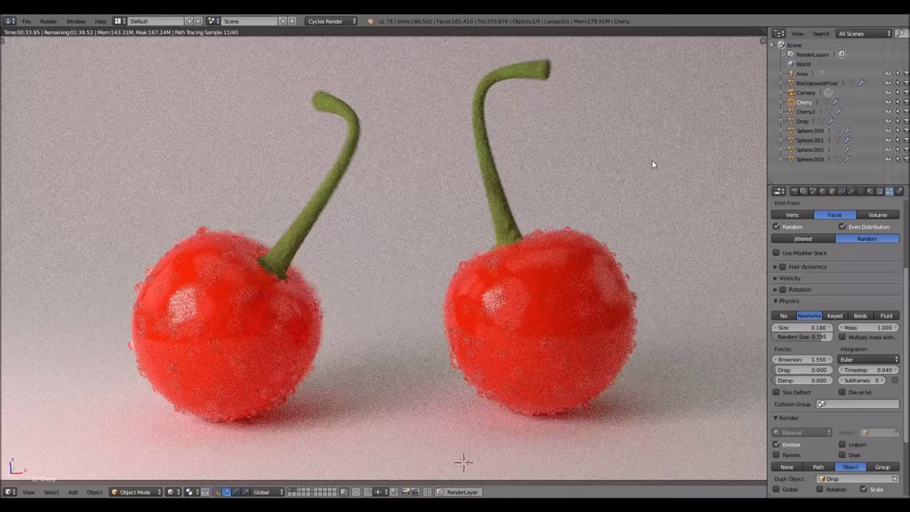
Return to solid shading and try Fluid droplet physics before reverting to Newtonian.
key("shift+z")
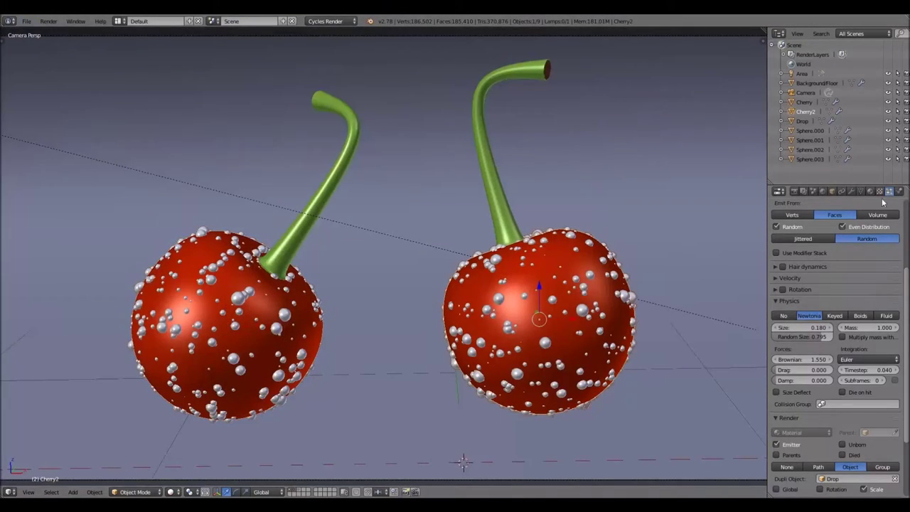
scroll(888, 283, "down", 2)
left_click(885, 277)
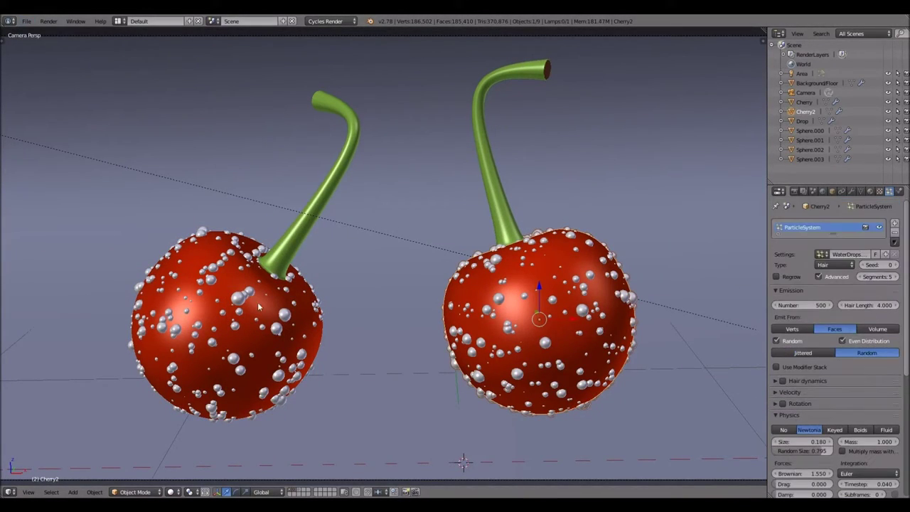
scroll(888, 355, "down", 5)
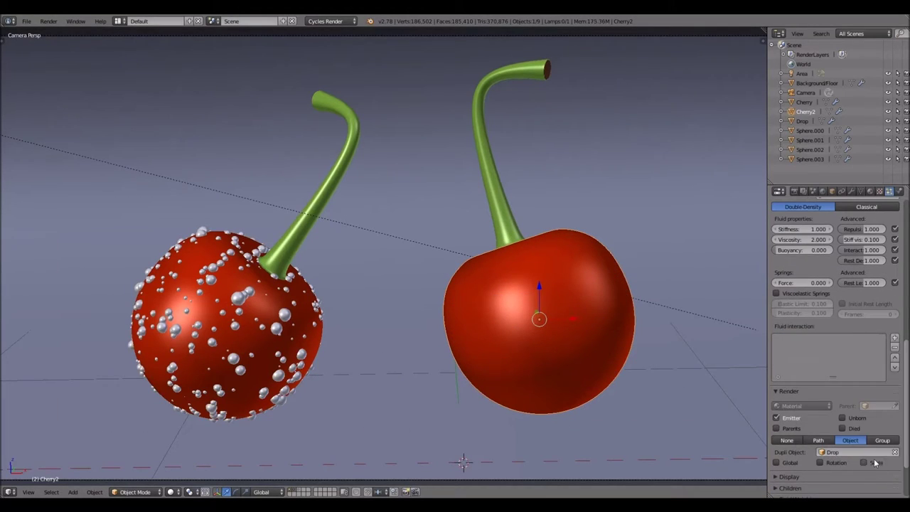
scroll(835, 355, "up", 8)
left_click(809, 429)
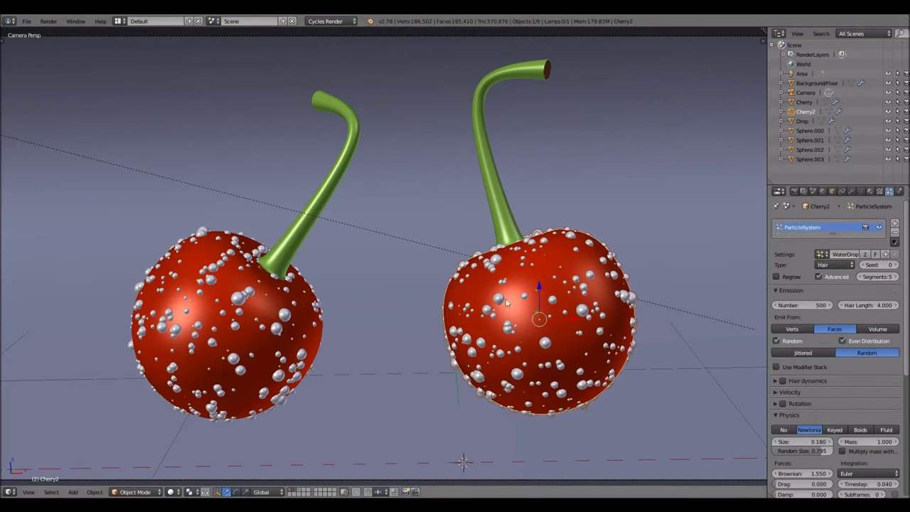
left_click(789, 414)
Open Cherry2's particle vertex group settings and raise Cycles hair shape to 0.03.
scroll(835, 391, "down", 5)
left_click(797, 343)
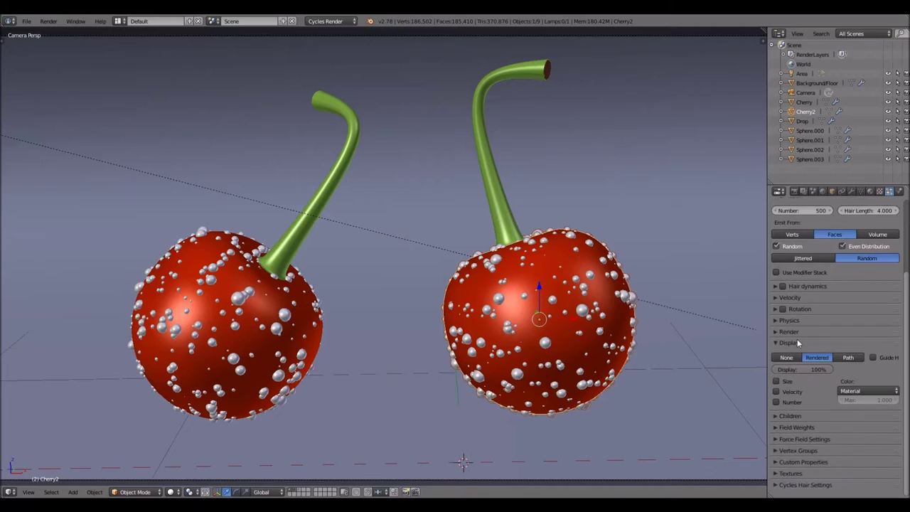
left_click(797, 344)
left_click(798, 370)
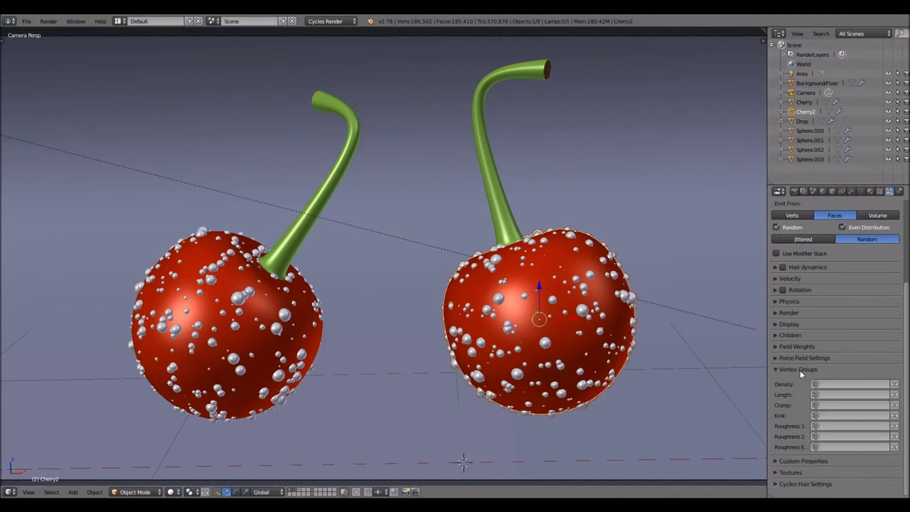
left_click_drag(852, 417, 895, 422)
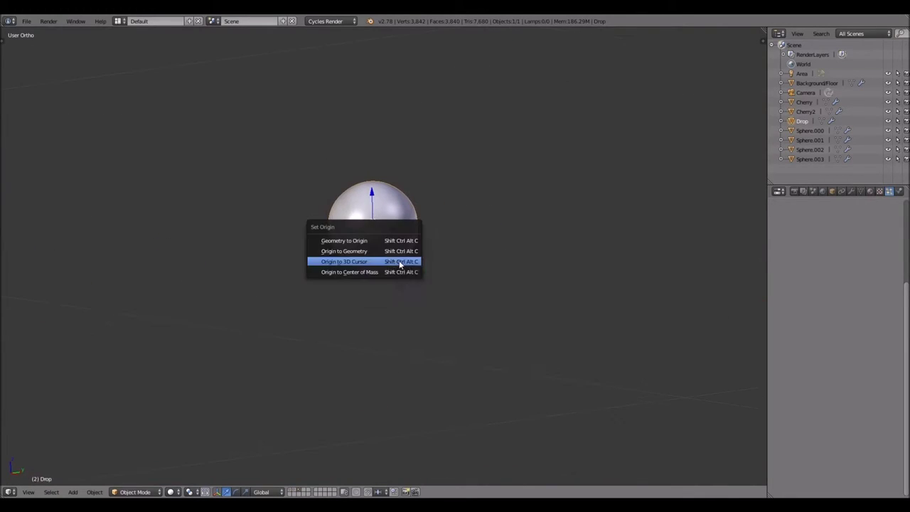
View the Drop from the top and run a 3D cursor command via 'curs' search.
scroll(393, 232, "down", 2)
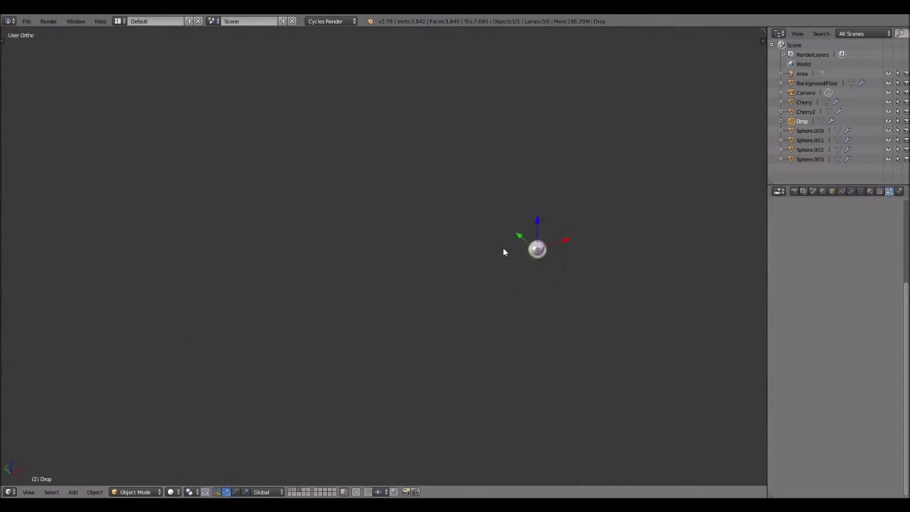
key("KP_Decimal")
key("KP_7")
key("shift+a")
key("Escape")
key("space")
type("curs")
key("Return")
Inspect the Drop sphere from front, top and bottom views, then leave local view.
key("KP_1")
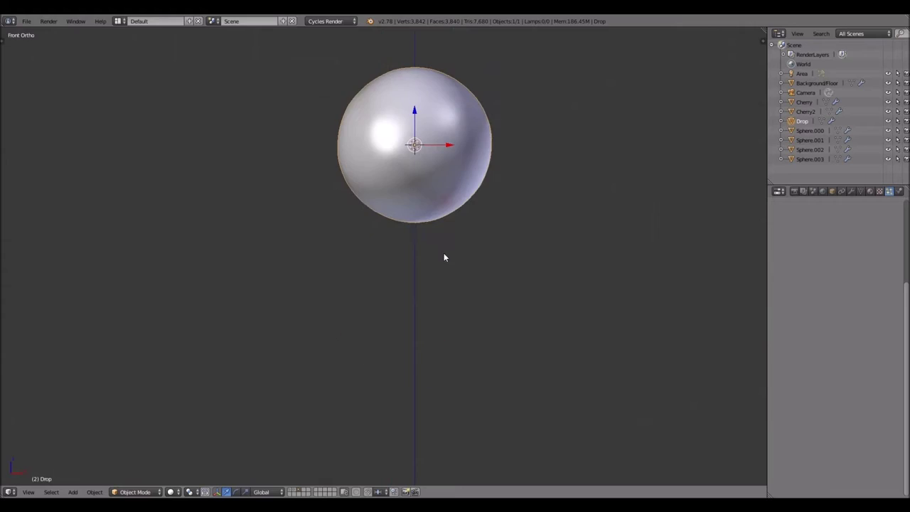
key("KP_7")
key("Tab")
key("Tab")
key("KP_1")
key("ctrl+KP_7")
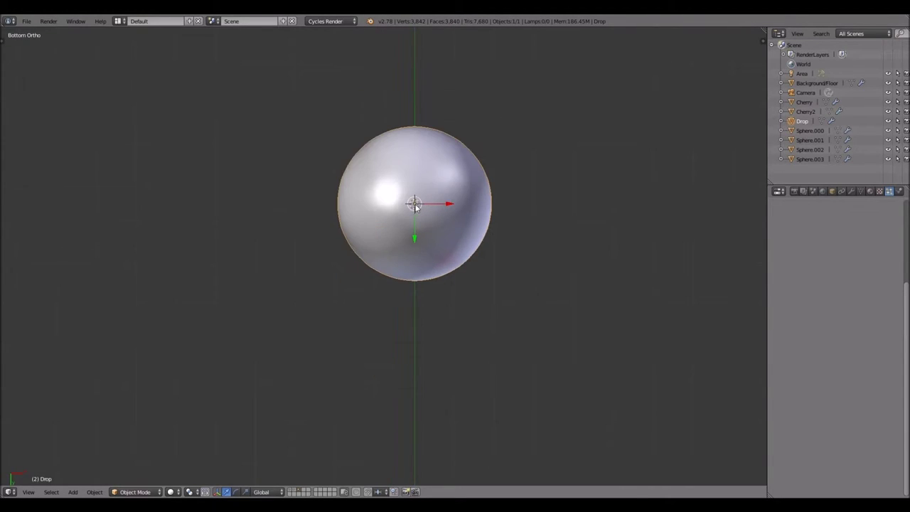
key("KP_1")
key("ctrl+KP_7")
key("KP_Divide")
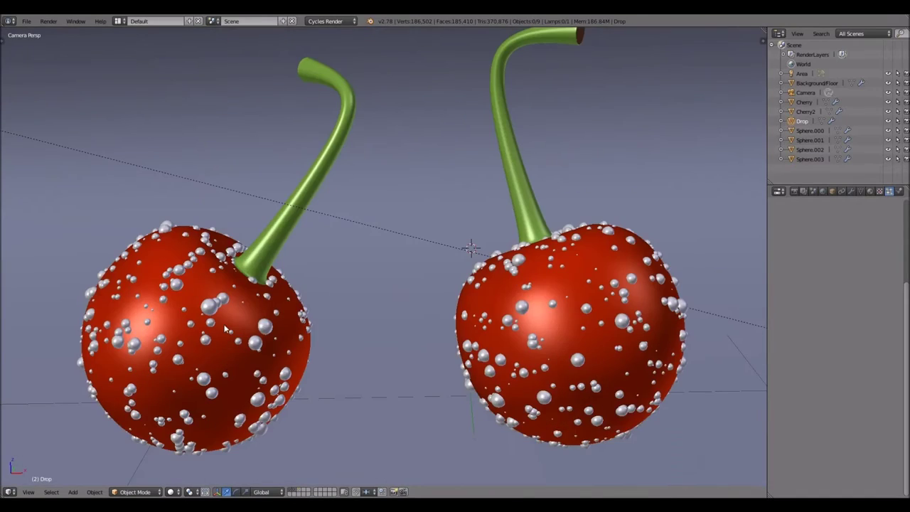
Select the left cherry and check its material, world and particle settings.
right_click(225, 329)
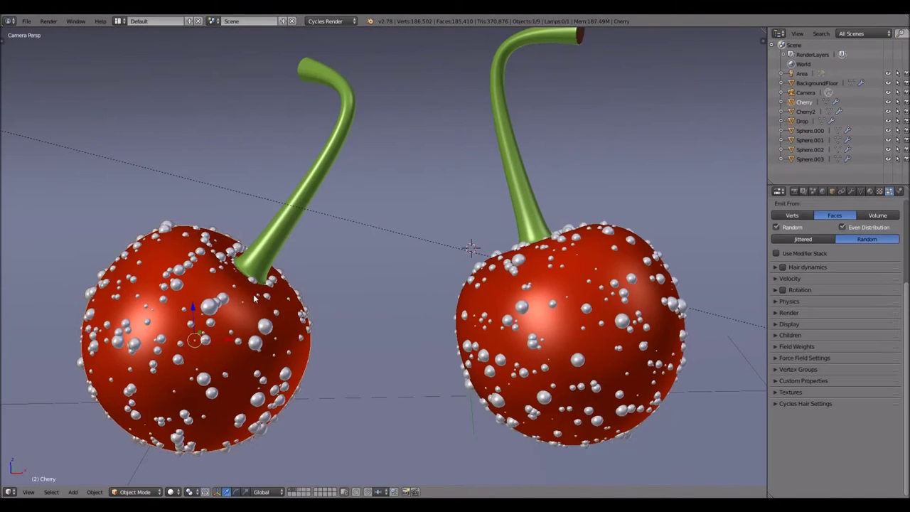
key("Tab")
key("t")
left_click(880, 191)
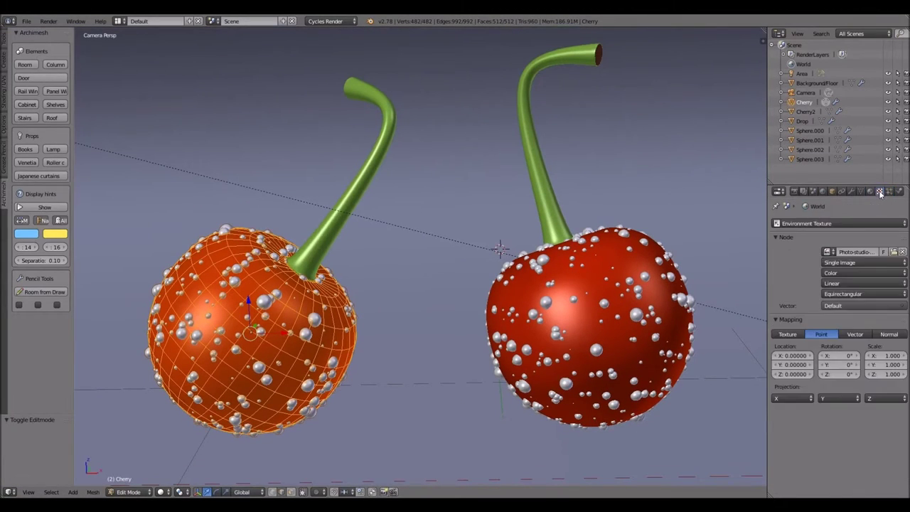
left_click(870, 191)
key("Tab")
left_click(880, 191)
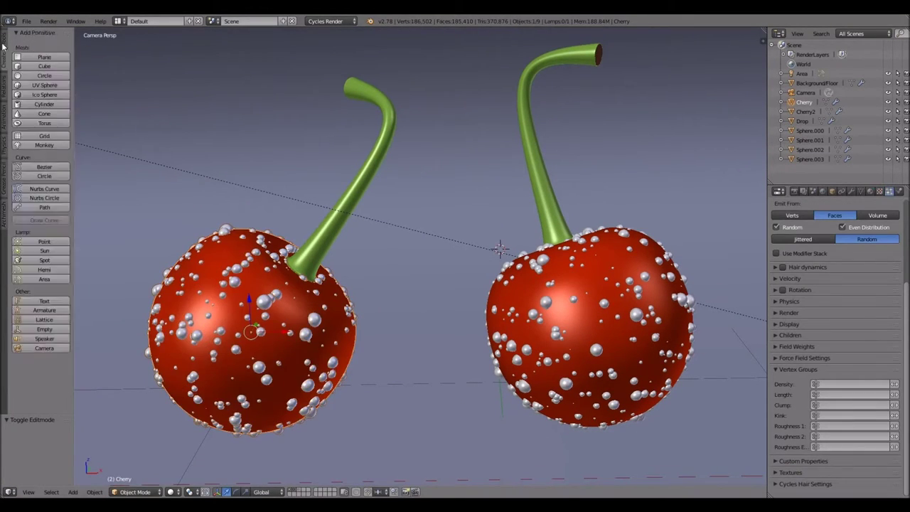
Switch the left cherry into Weight Paint mode via the command search.
scroll(39, 143, "up", 3, "ctrl")
key("space")
type("ve")
key("Down")
key("Down")
key("Return")
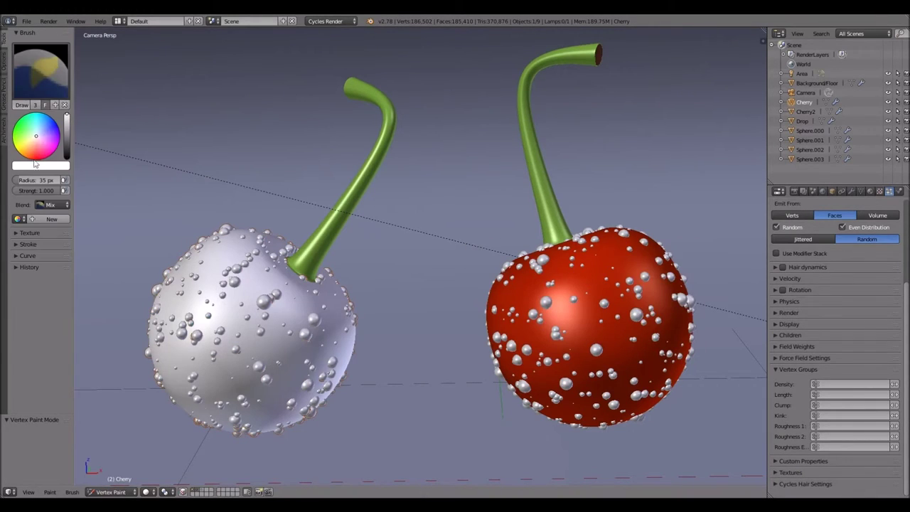
key("ctrl+Tab")
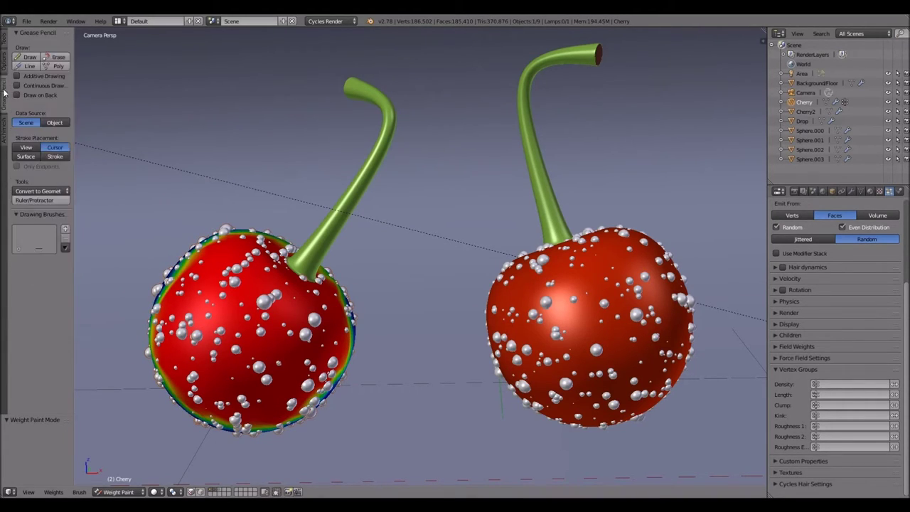
key("ctrl+Tab")
key("ctrl+Tab")
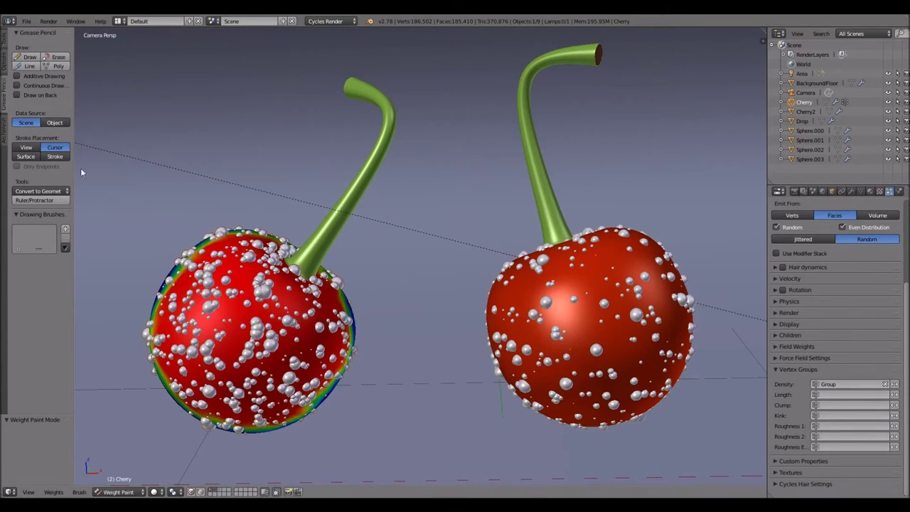
Paint weight along the left cherry's left, right and top edges from the camera view.
left_click_drag(178, 258, 177, 409)
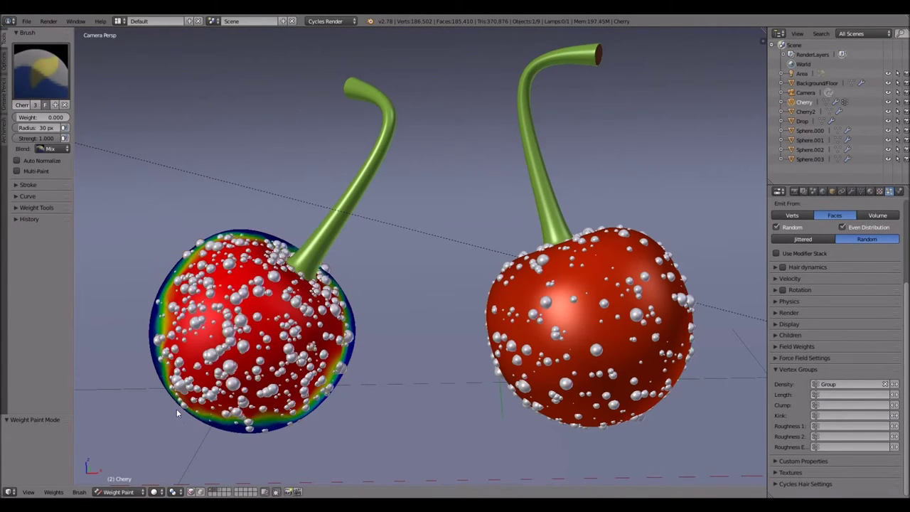
middle_click_drag(176, 409, 310, 384)
key("KP_0")
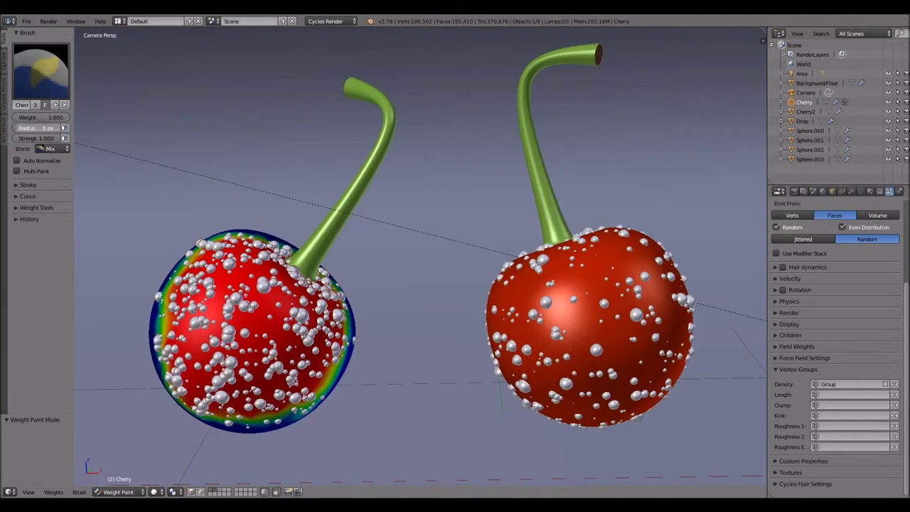
left_click_drag(158, 322, 163, 311)
left_click_drag(330, 395, 265, 243)
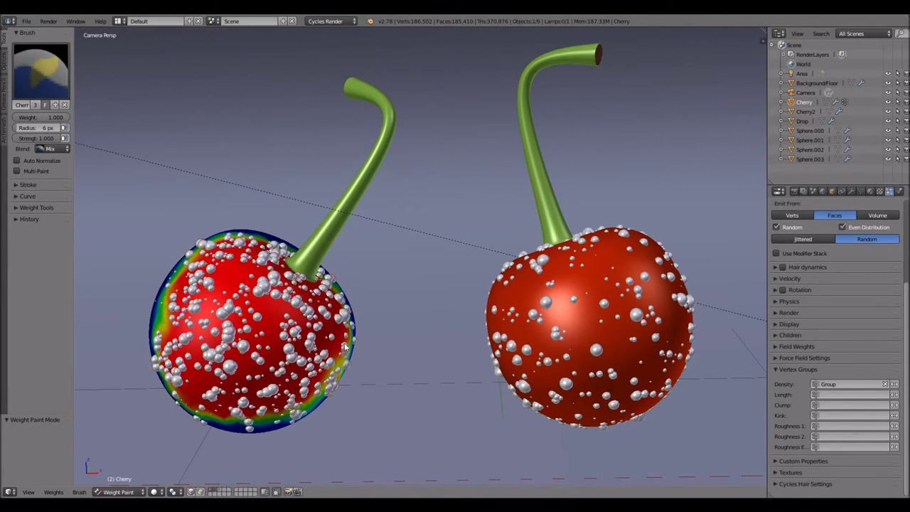
Set the left cherry's drops to Number 300 and Seed 3, then return to Object Mode.
scroll(817, 305, "up", 4)
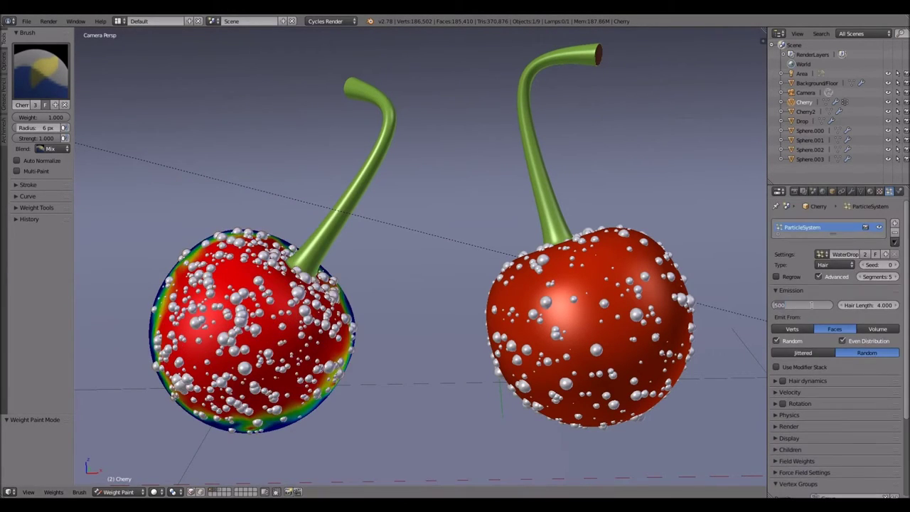
left_click_drag(824, 304, 812, 301)
left_click_drag(875, 265, 894, 267)
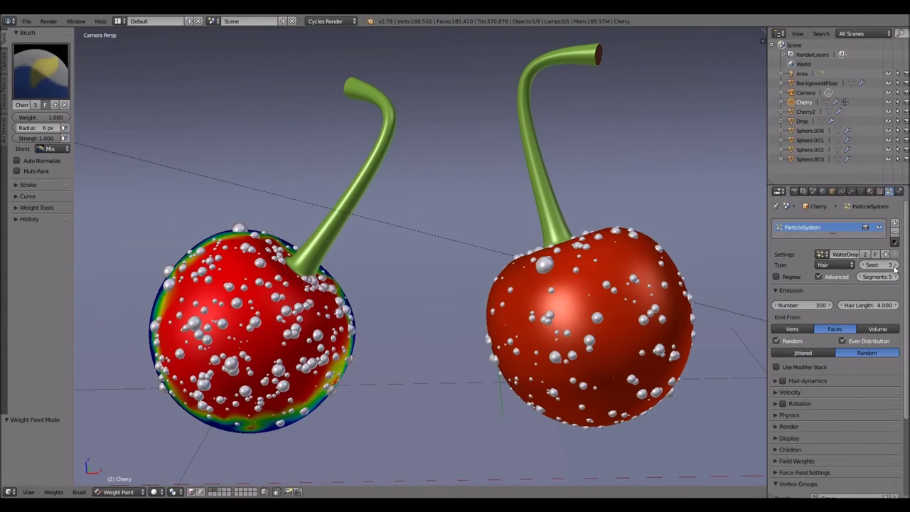
key("ctrl+Tab")
Paint full weight over Cherry2's front with particle settings WaterDrops2, then return to Object Mode.
right_click(498, 249)
key("ctrl+Tab")
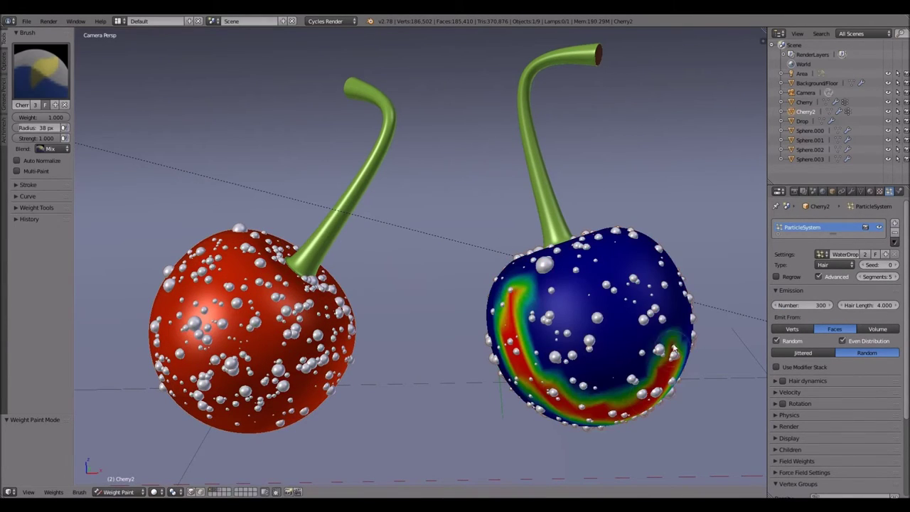
left_click_drag(597, 327, 625, 355)
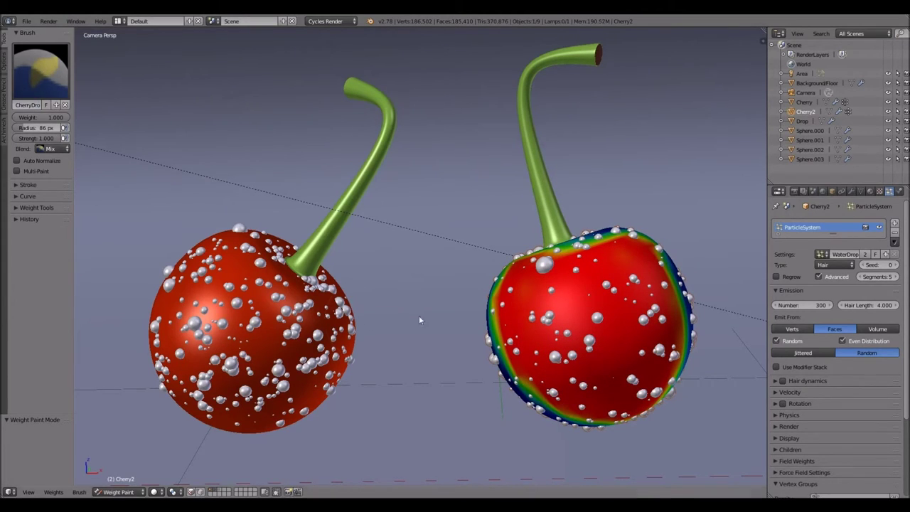
key("Return")
key("ctrl+Tab")
Touch up Cherry2's weights, advance two frames to refresh the drops, and preview in Cycles.
scroll(828, 293, "down", 4)
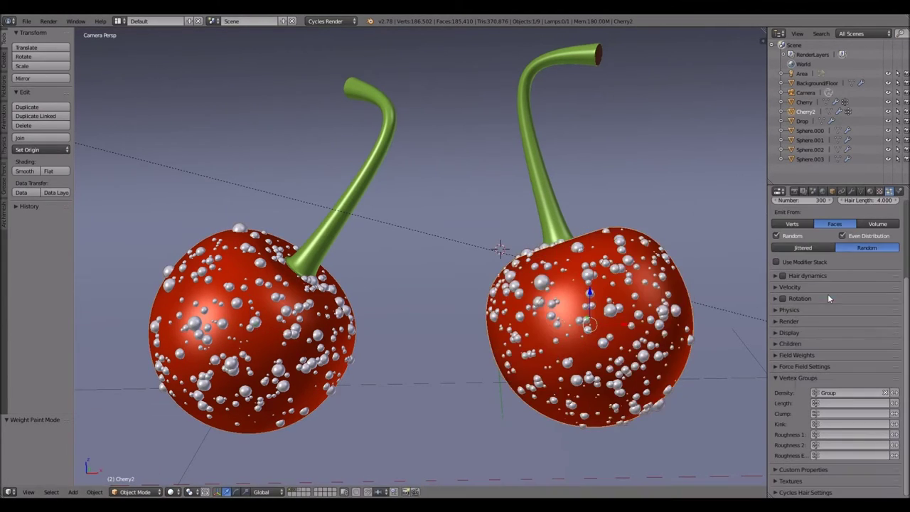
mouse_move(454, 284)
middle_mouse_down()
mouse_move(392, 316)
mouse_move(385, 334)
middle_mouse_up()
right_click(385, 333)
key("ctrl+Tab")
key("KP_0")
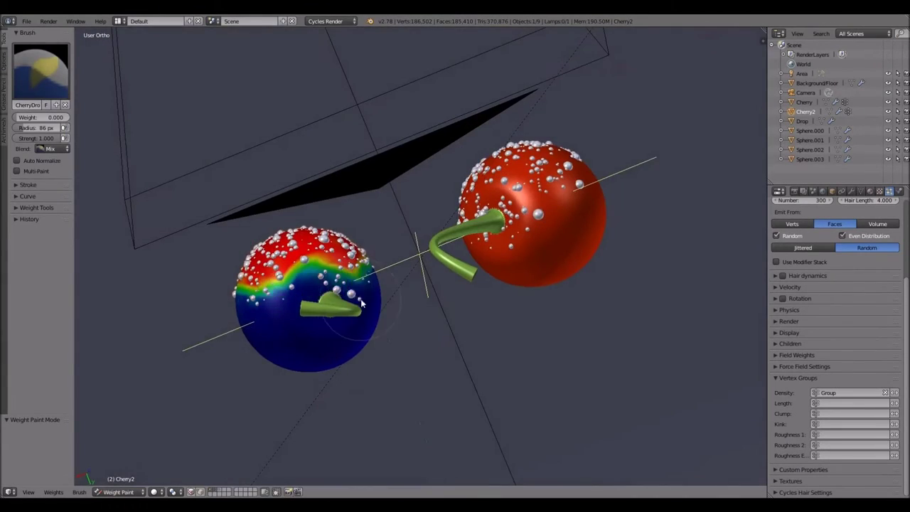
key("Right")
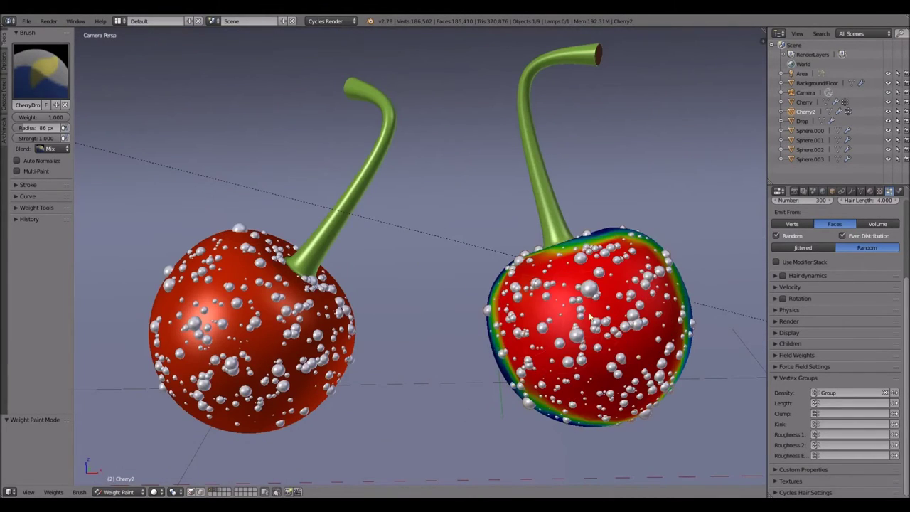
key("Right")
key("ctrl+Tab")
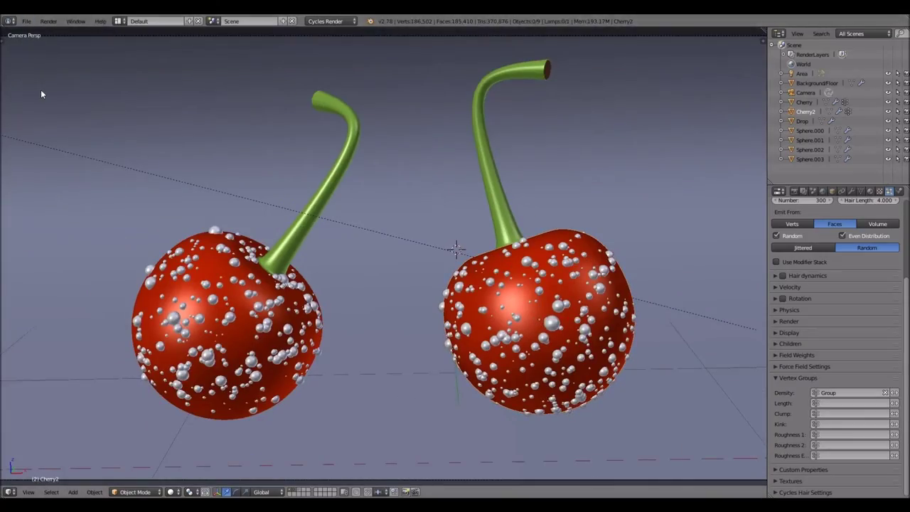
key("shift+z")
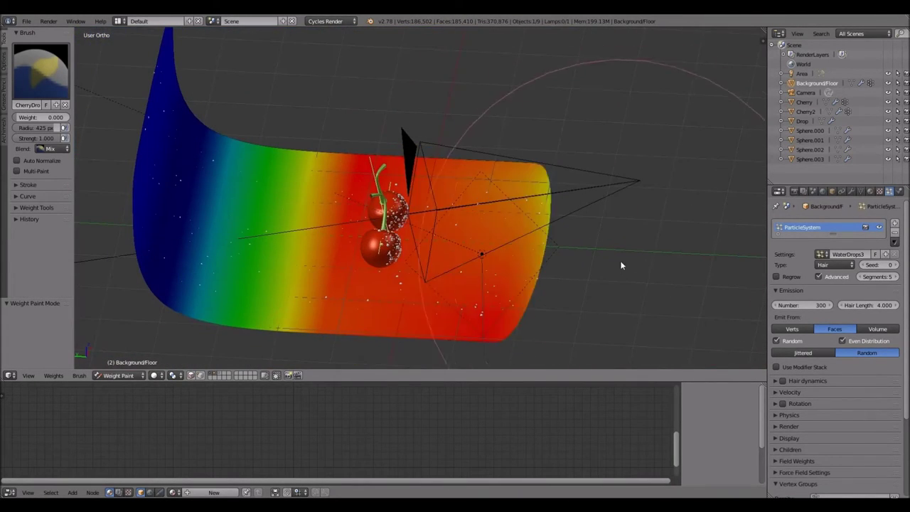
Paint zero weight across the backdrop's right part and gradient area for its WaterDrops3 drops.
left_click_drag(621, 263, 101, 137)
mouse_move(225, 213)
left_mouse_down()
mouse_move(304, 226)
mouse_move(627, 233)
left_mouse_up()
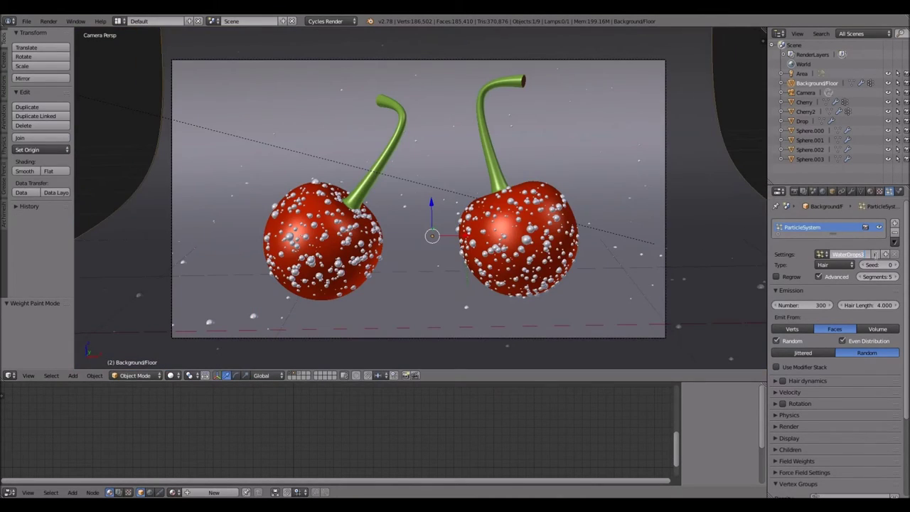
scroll(835, 341, "down", 4)
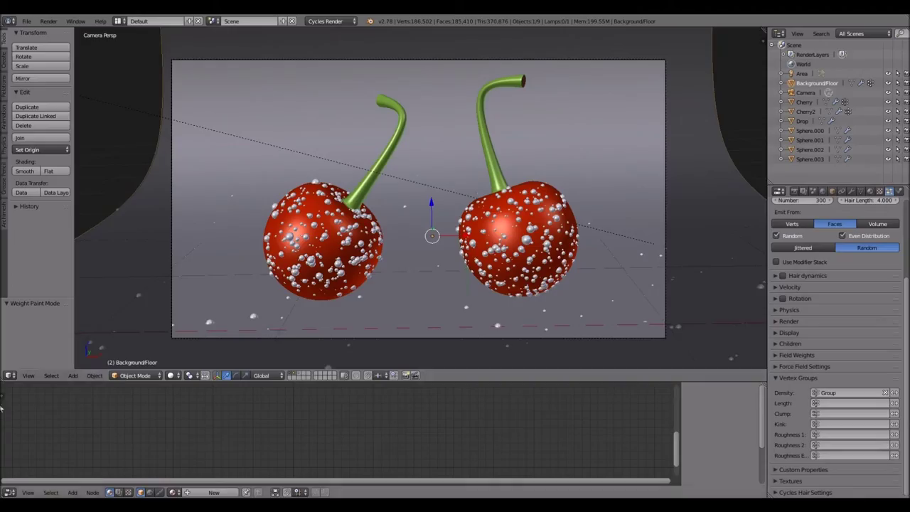
Return to Object Mode, maximize the 3D view and switch to Cycles Rendered shading.
key("ctrl+space")
key("g")
key("z")
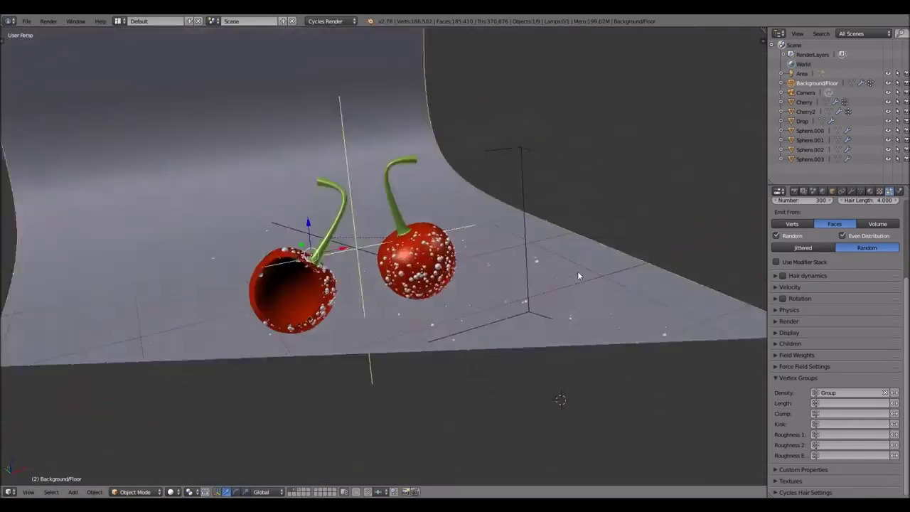
key("shift+z")
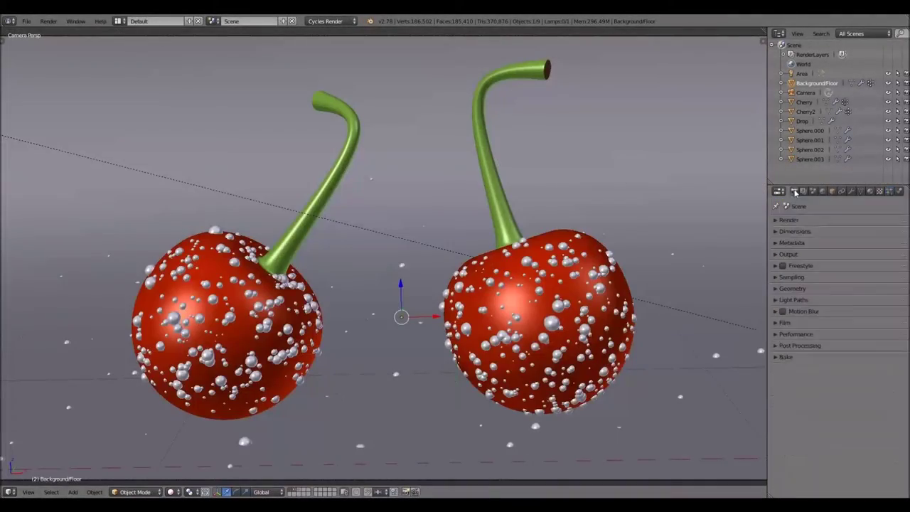
Expand the Performance panel in Render properties, then open Save As Image for the finished render.
left_click(791, 242)
left_click(791, 242)
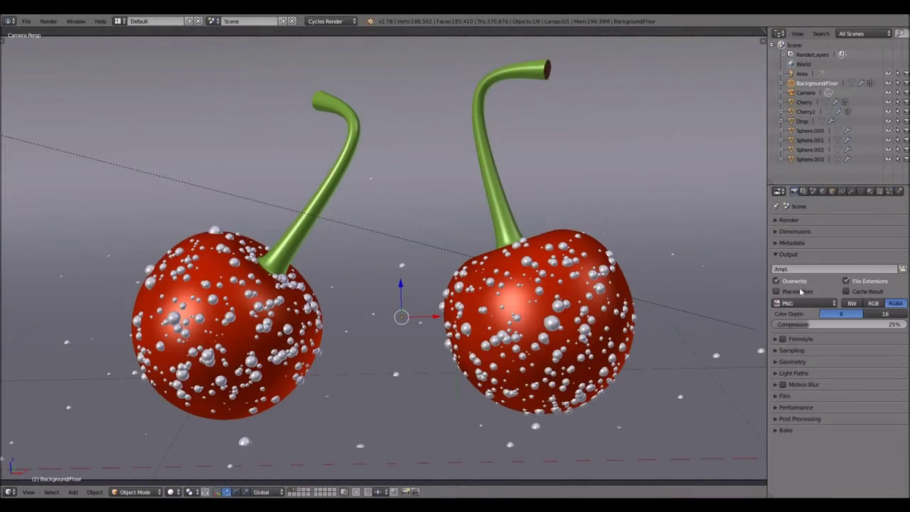
left_click(795, 334)
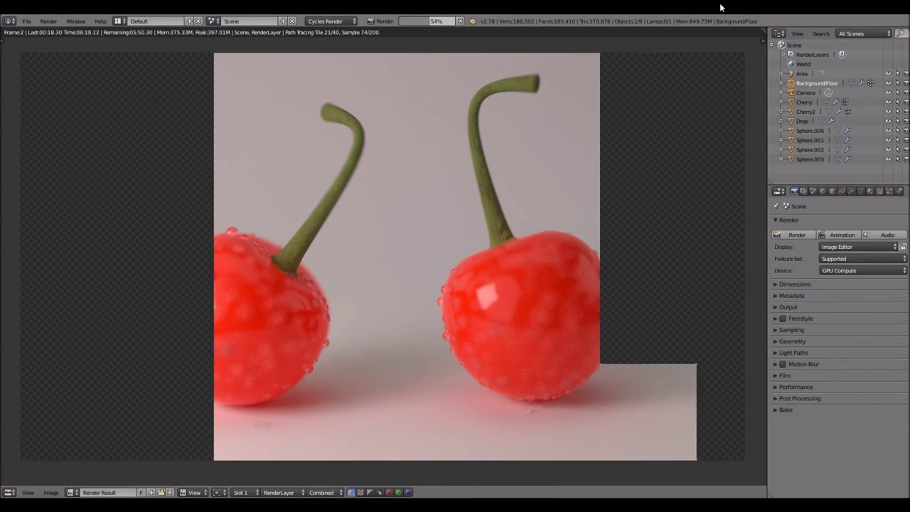
key("F3")
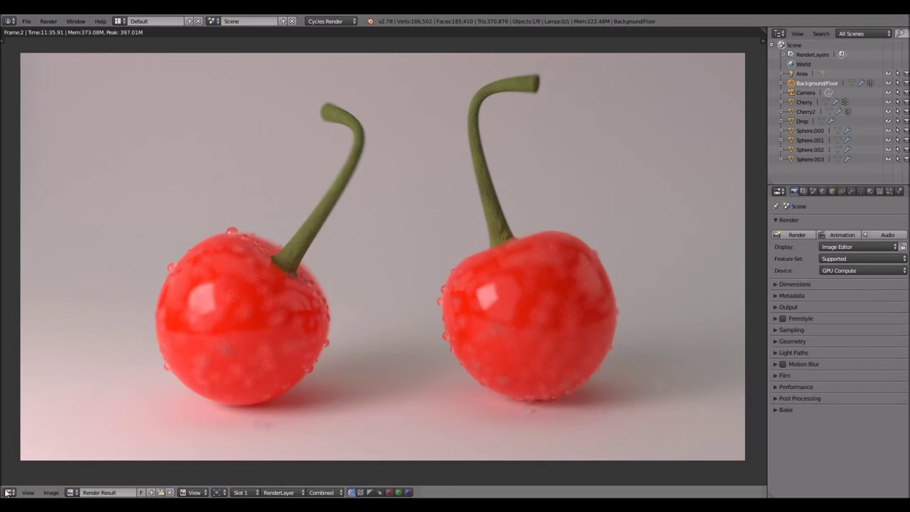